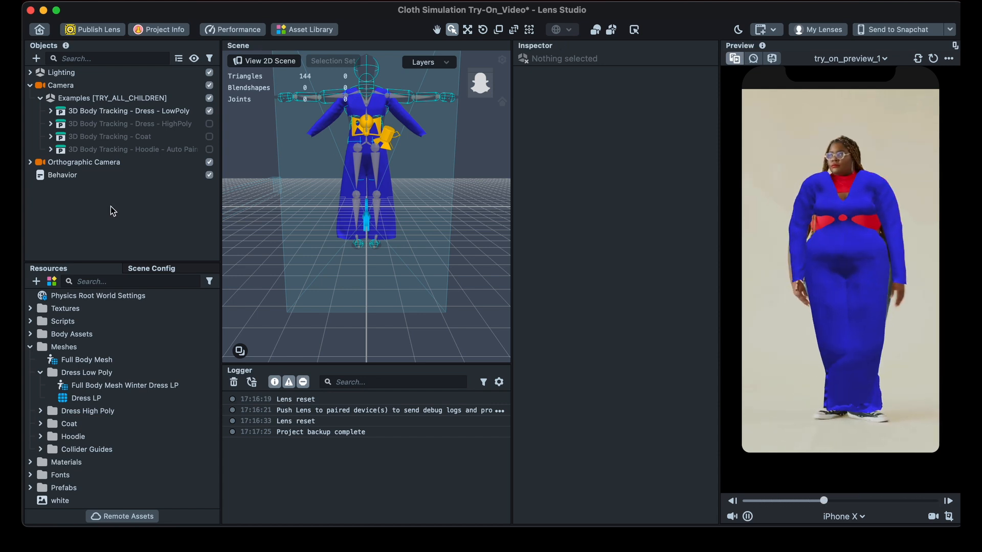
- Close the cloth simulation project and save its changes
click(30, 10)
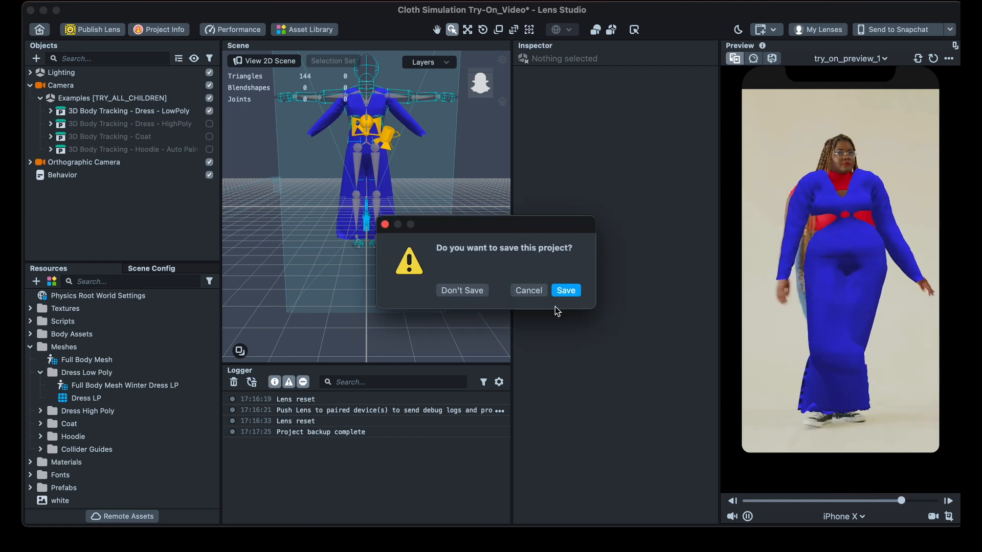
click(566, 293)
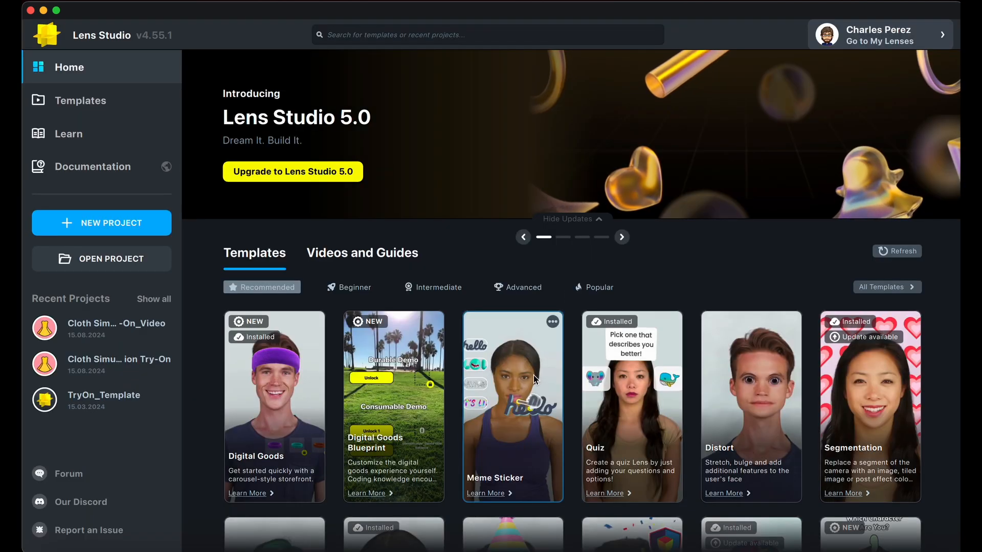
- Search the templates for "makeup" and open the Makeup template as a new project
scroll(560, 382, down, 2)
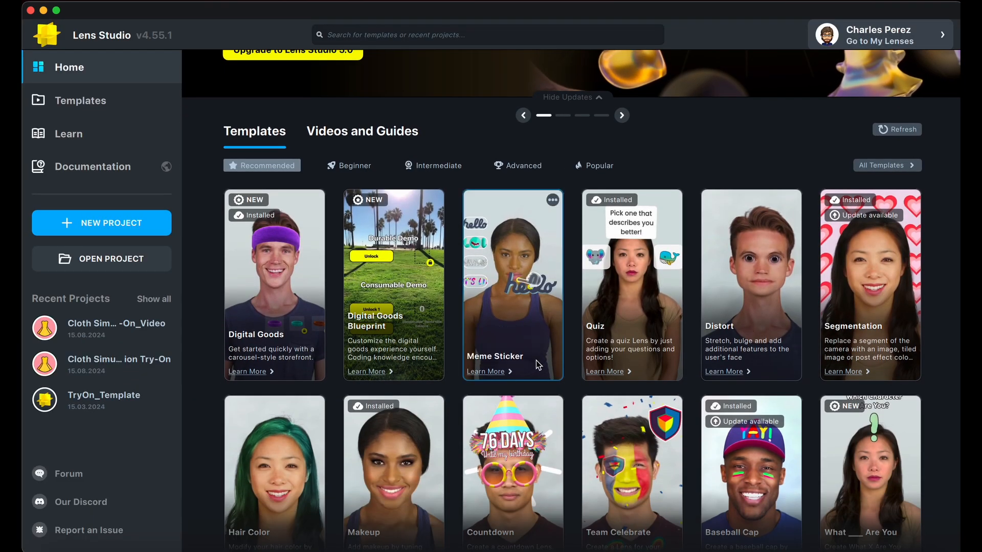
scroll(562, 435, down, 3)
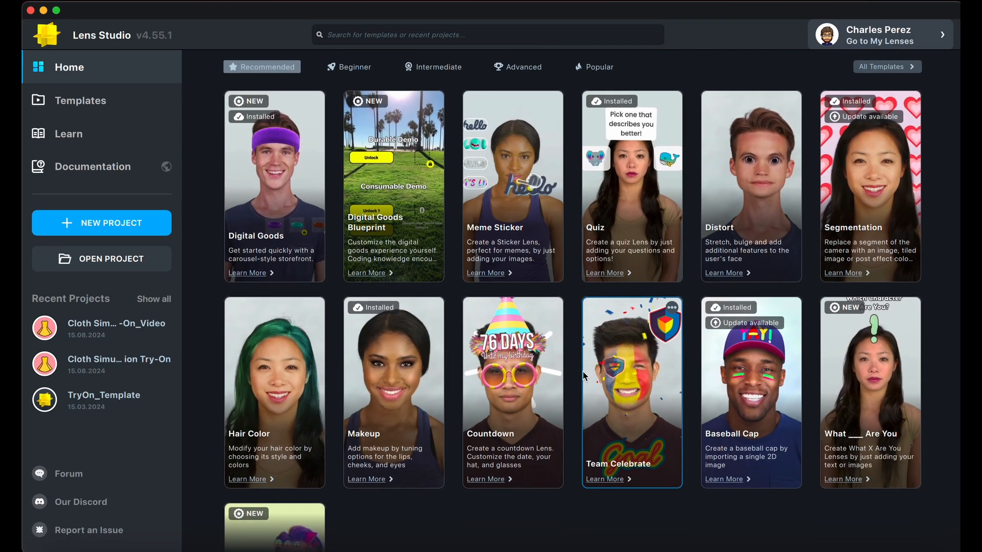
scroll(565, 444, up, 7)
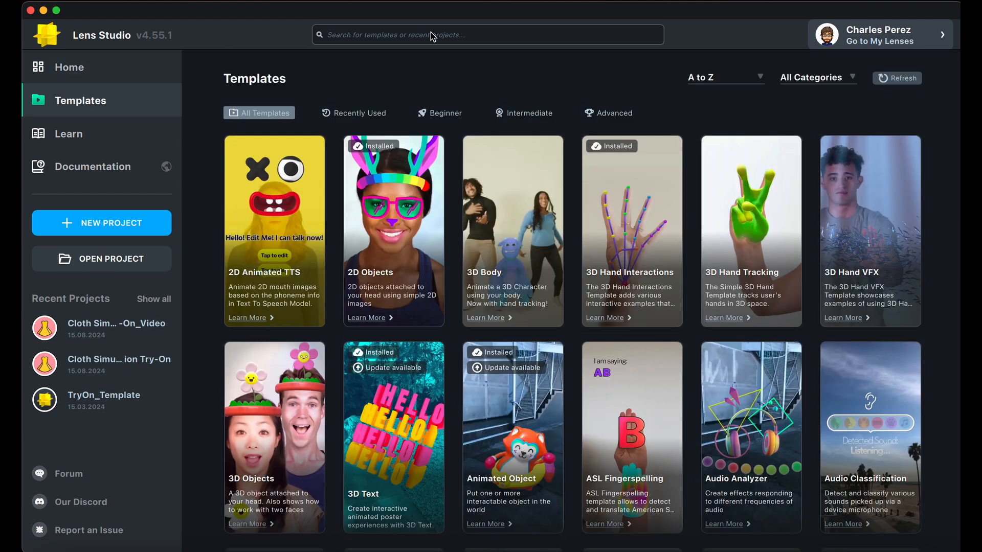
click(406, 33)
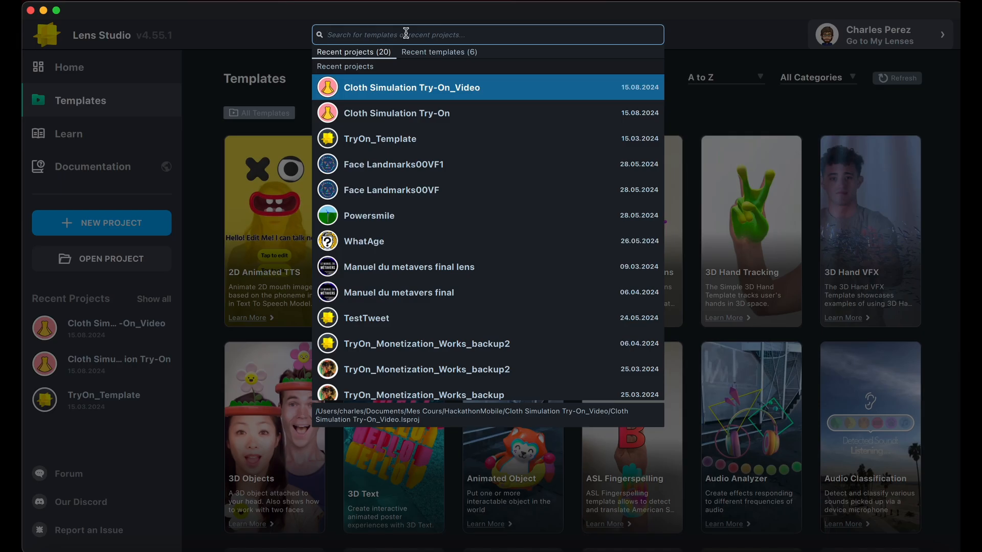
text(make up)
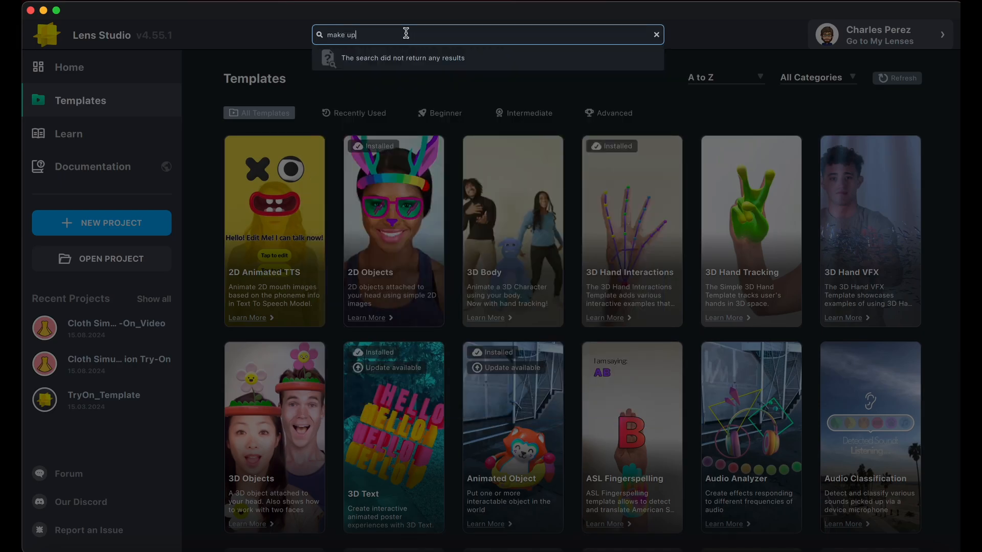
key(BackSpace)
key(BackSpace)
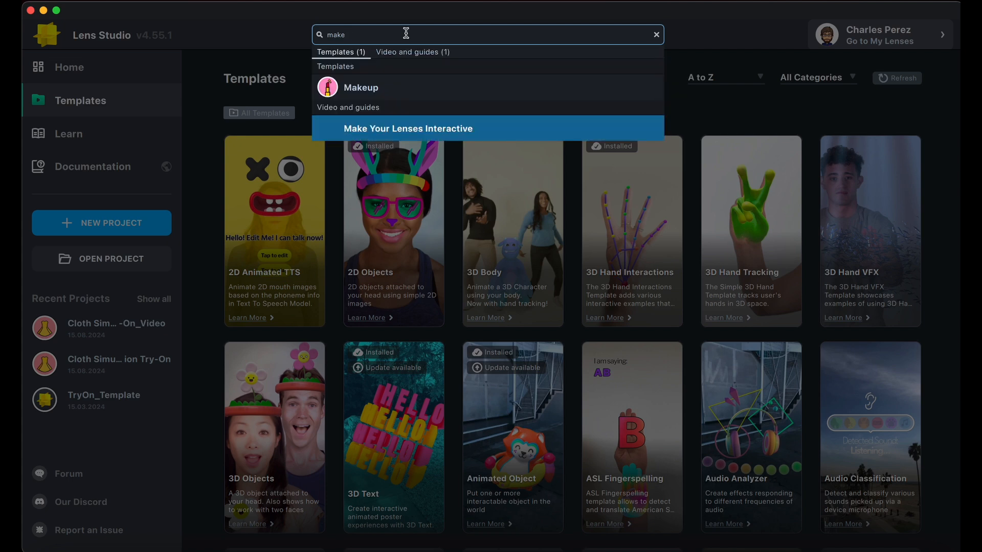
text(up)
click(408, 72)
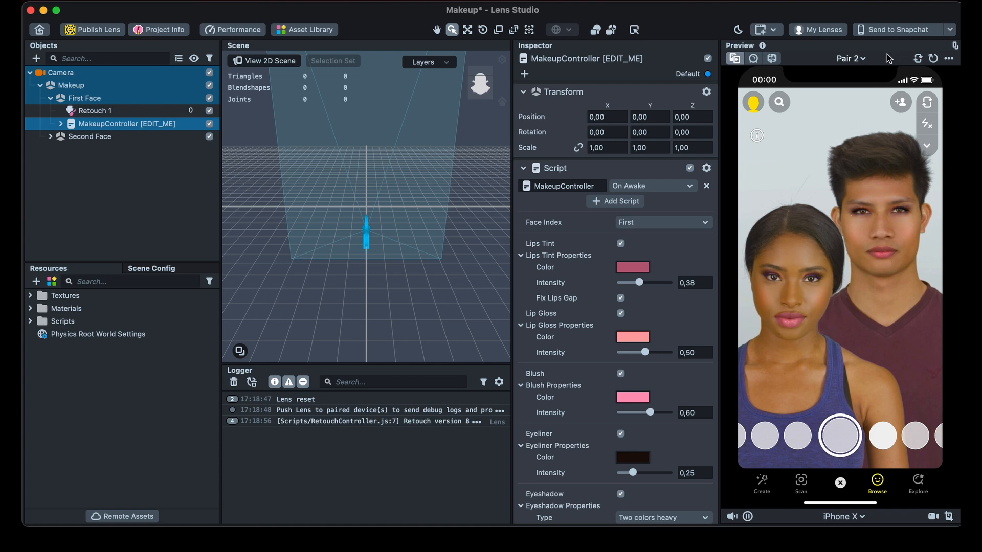
- Switch the preview subject to Person 1
click(861, 58)
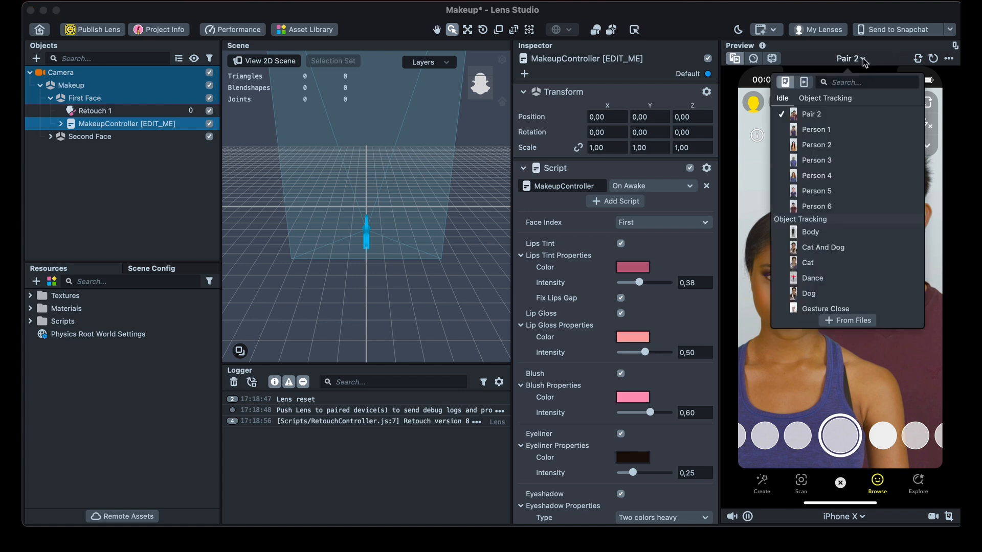
click(823, 129)
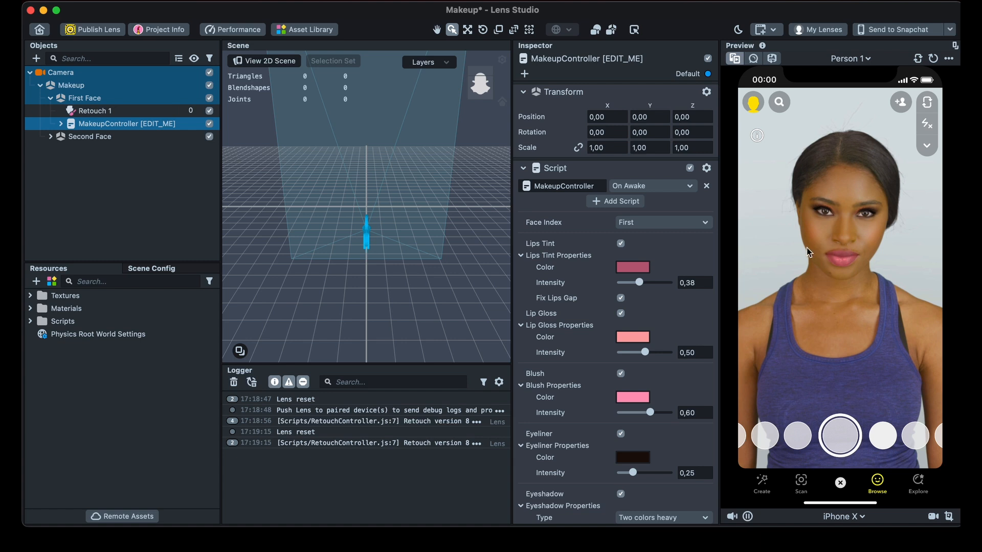
- Examine the Retouch 1 and MakeupController objects under First Face, including the controller's child objects and makeup properties
click(98, 169)
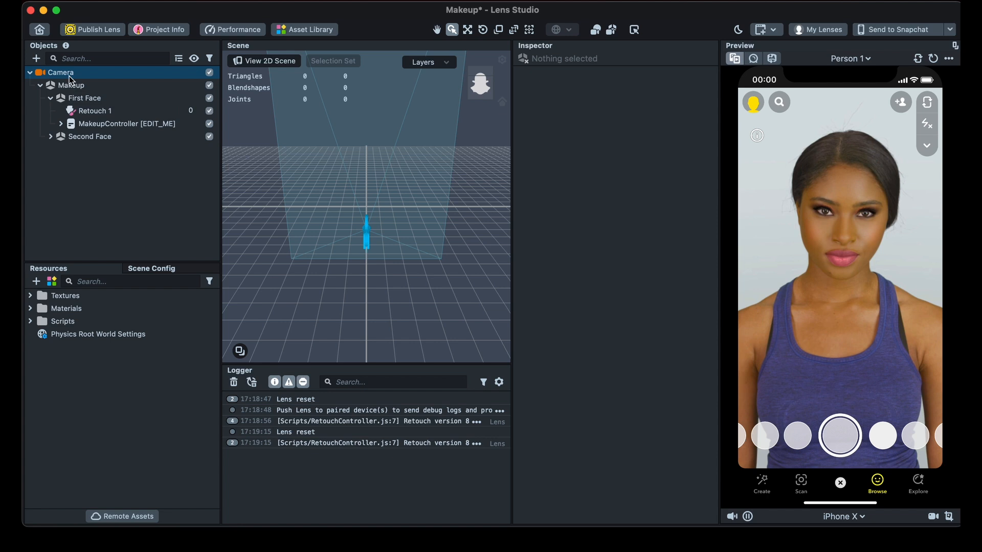
click(99, 112)
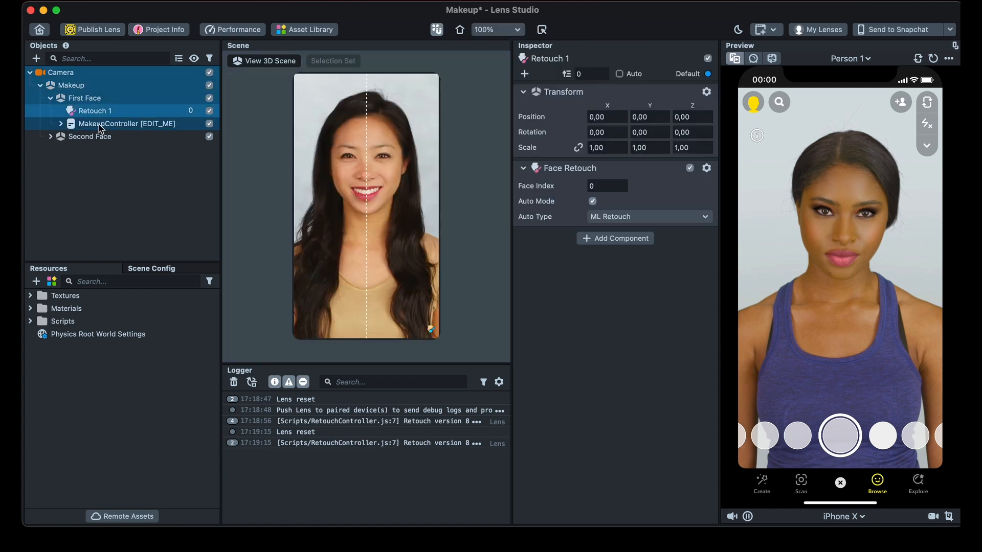
click(100, 124)
click(60, 124)
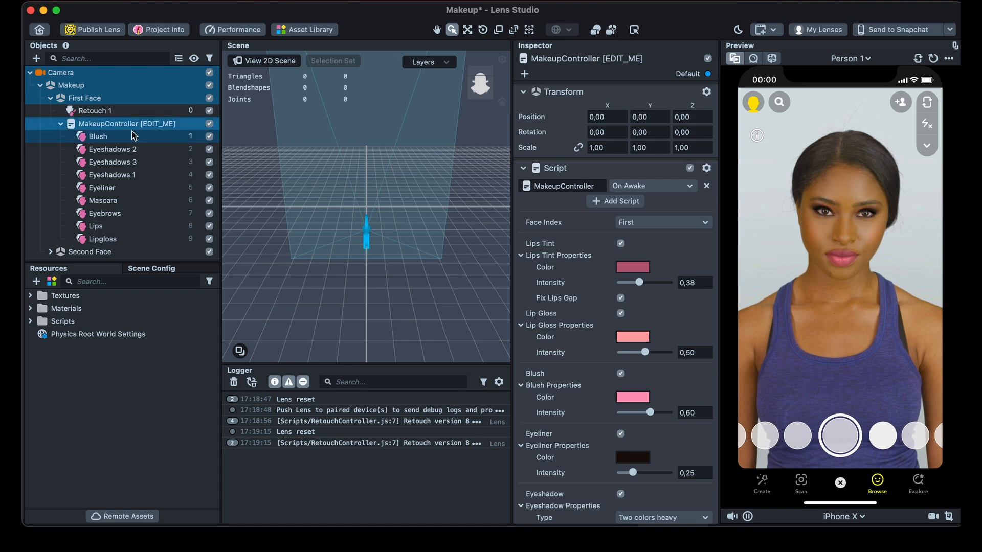
scroll(595, 330, down, 3)
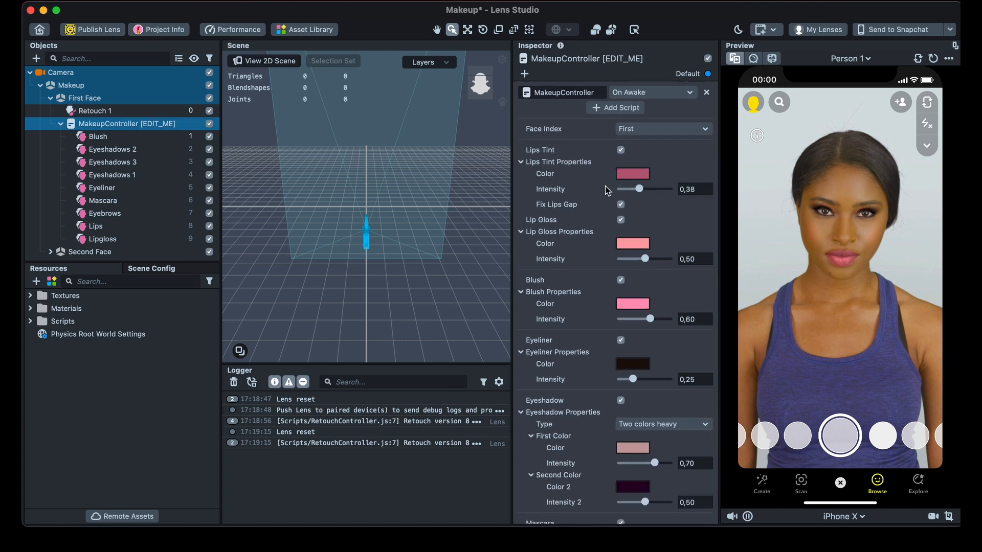
scroll(578, 271, down, 3)
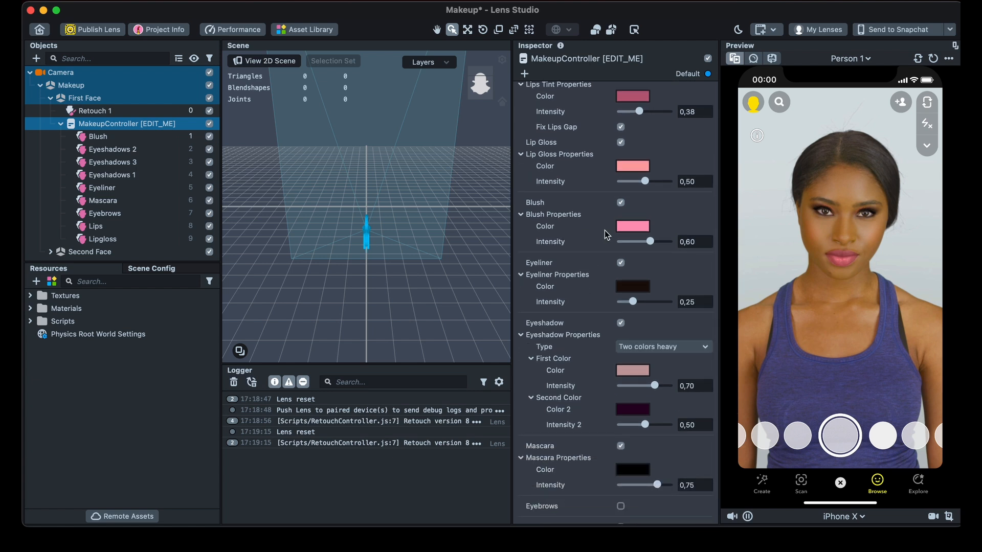
scroll(591, 321, down, 2)
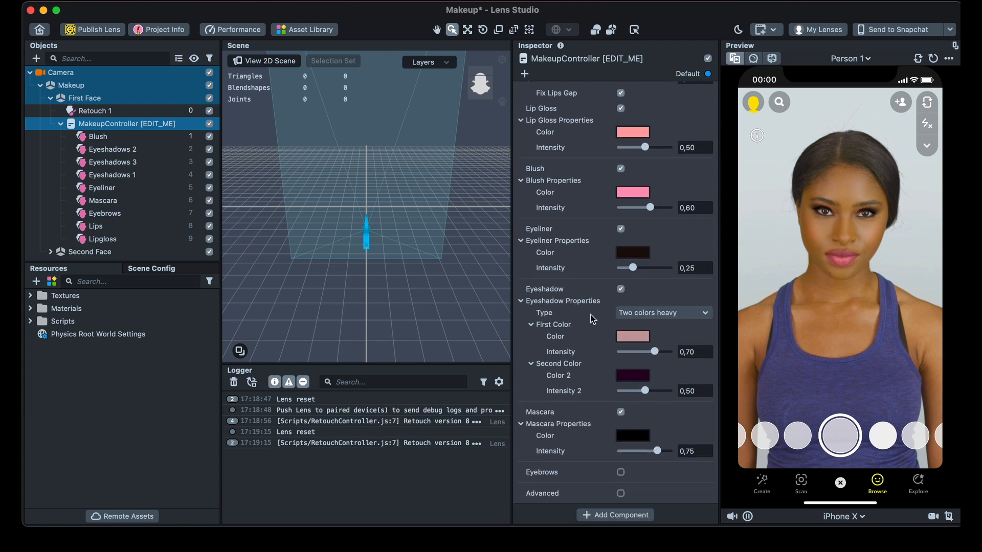
scroll(603, 219, up, 6)
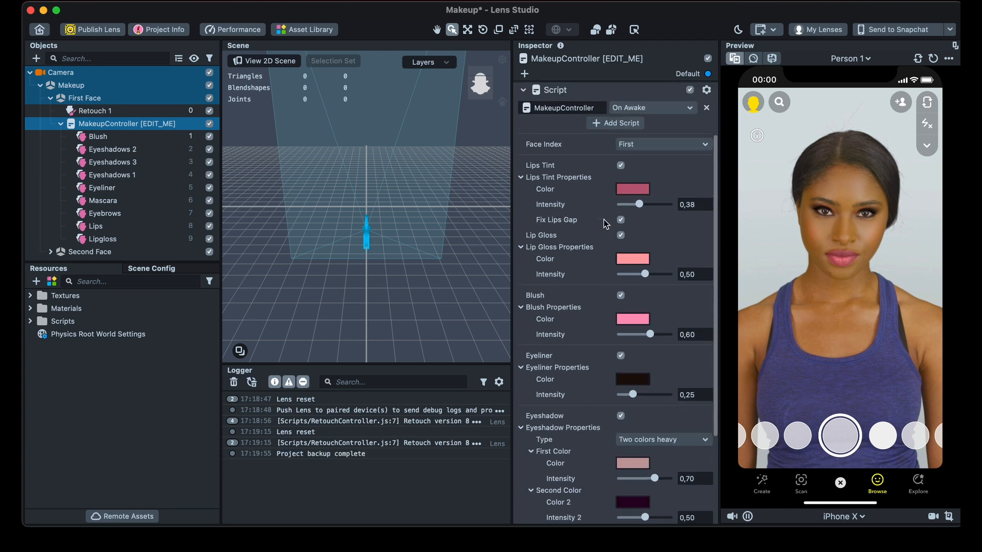
- Set the Lips Tint color of the MakeupController to a deep blue
click(629, 192)
click(190, 384)
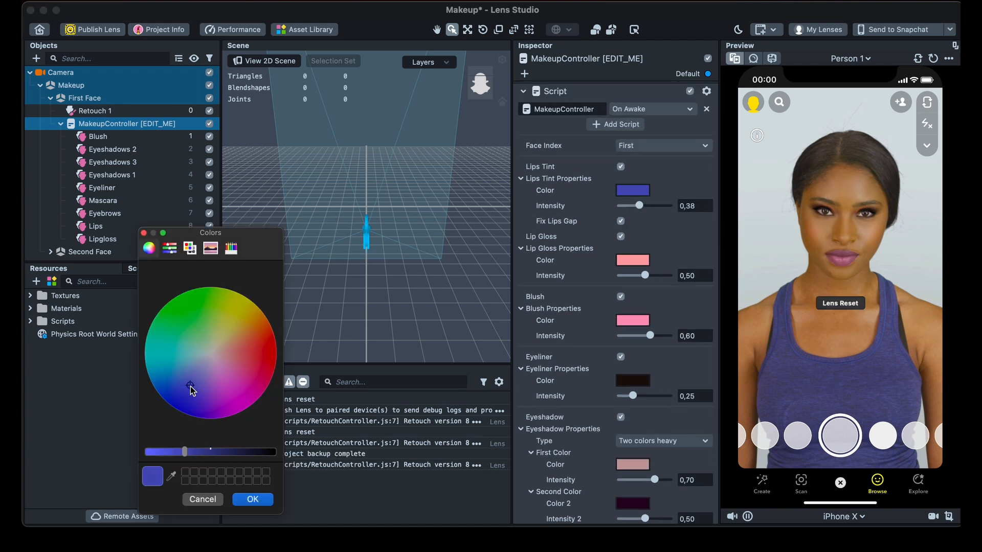
click(189, 392)
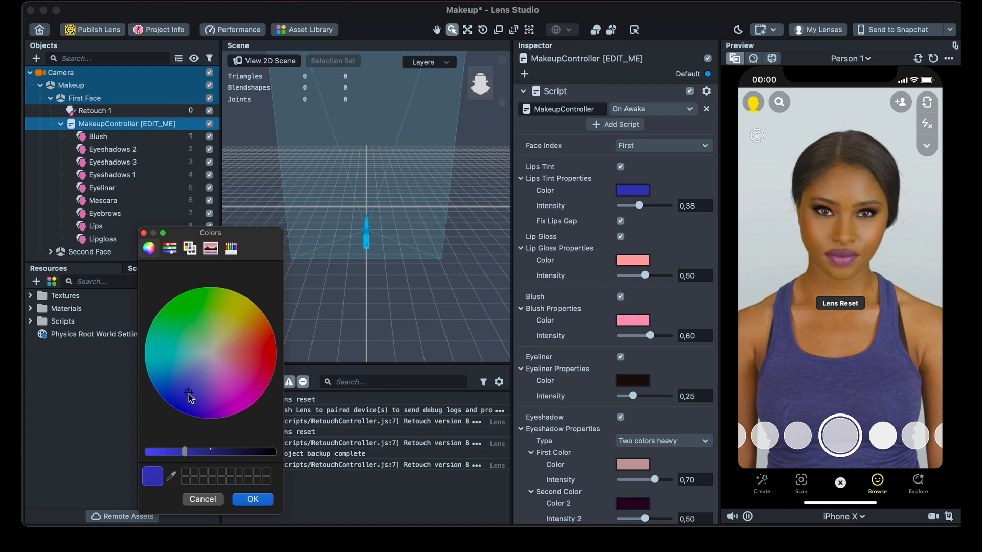
click(253, 500)
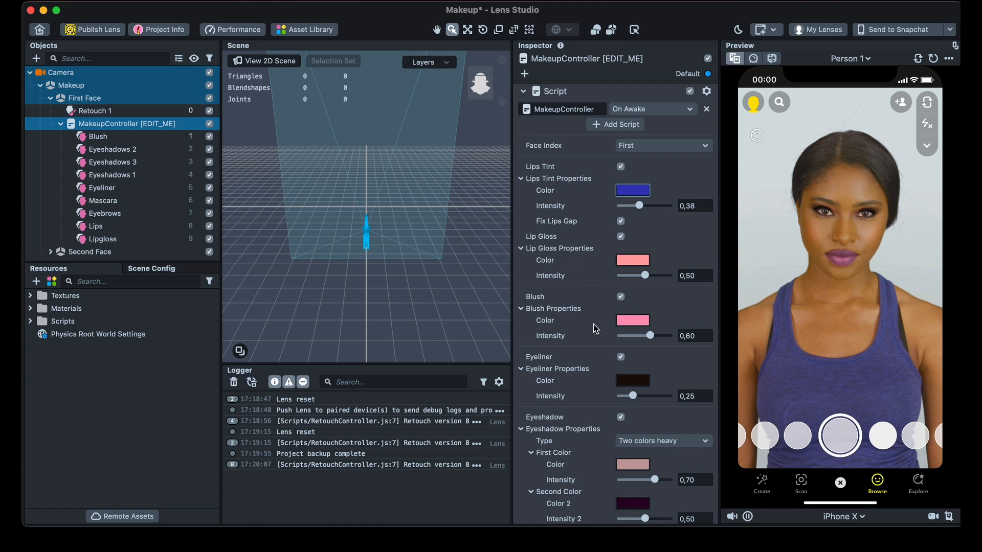
- Export the Camera object with all its makeup children to the Desktop as Makeupcamera
scroll(619, 333, down, 5)
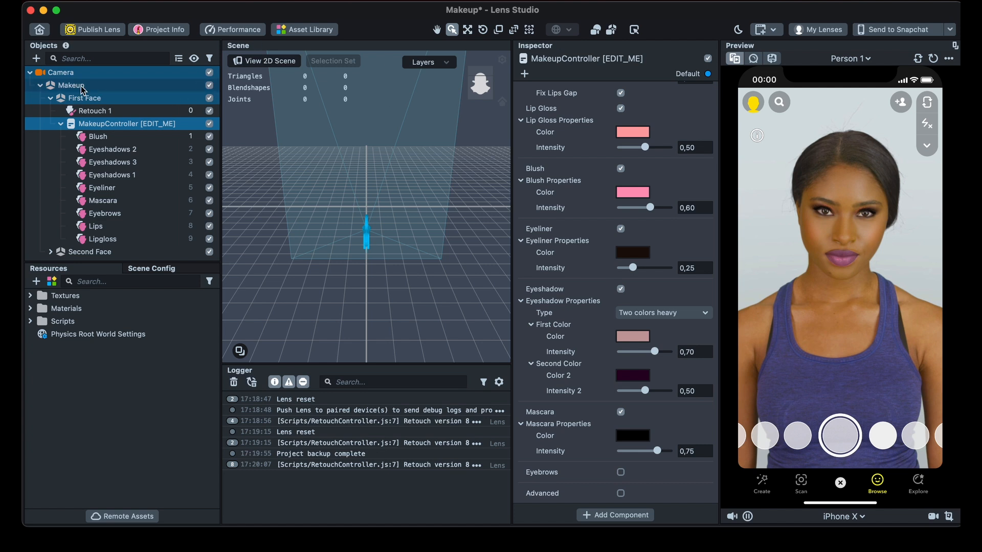
click(29, 73)
click(30, 73)
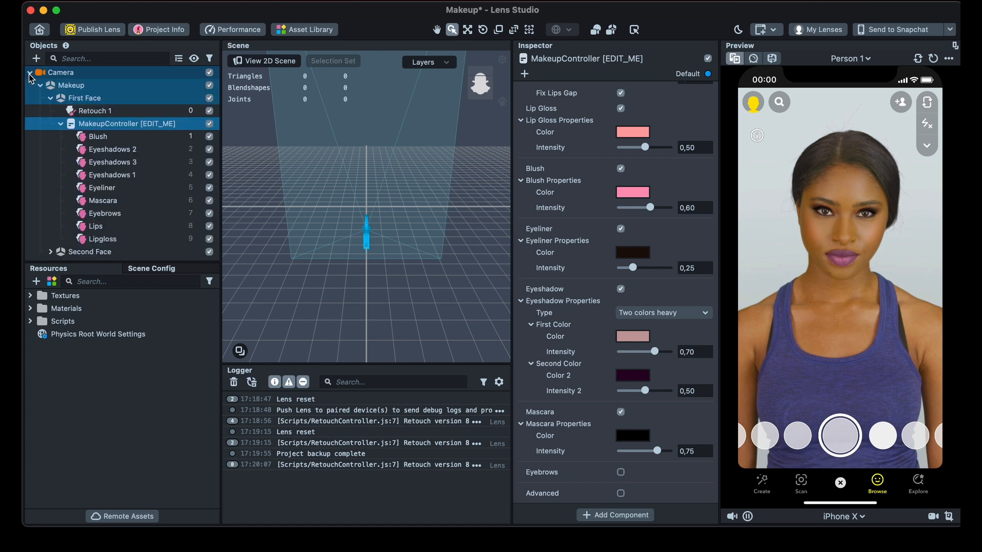
click(60, 72)
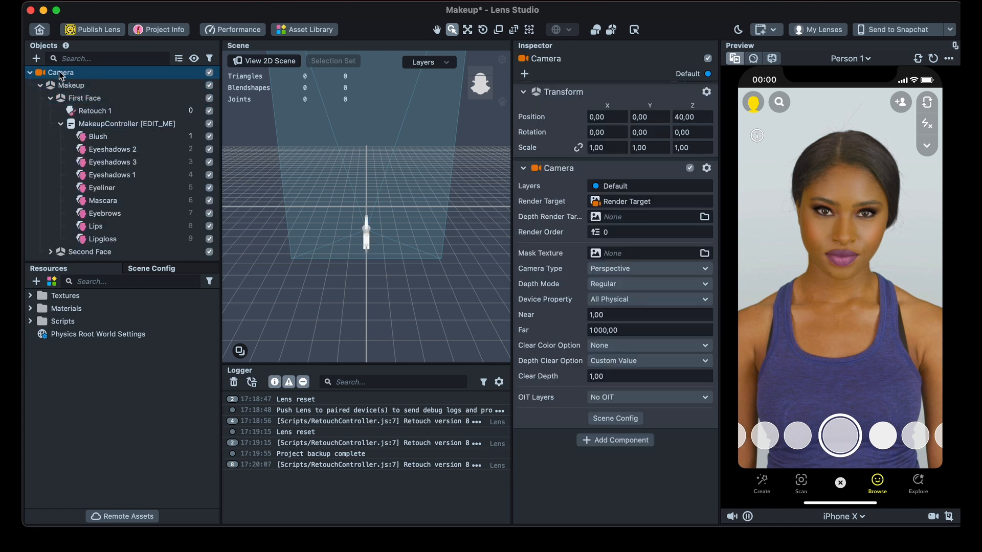
right_click(100, 78)
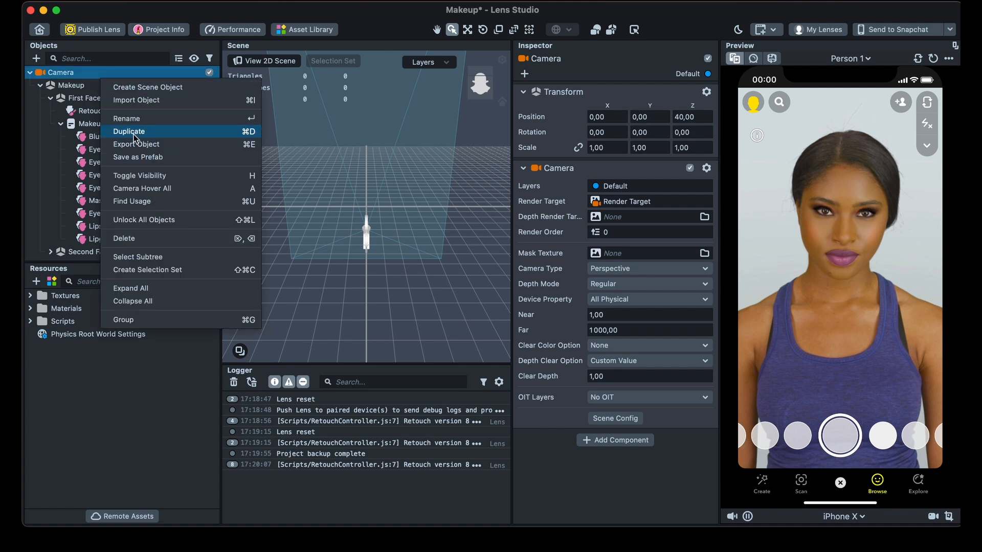
click(148, 147)
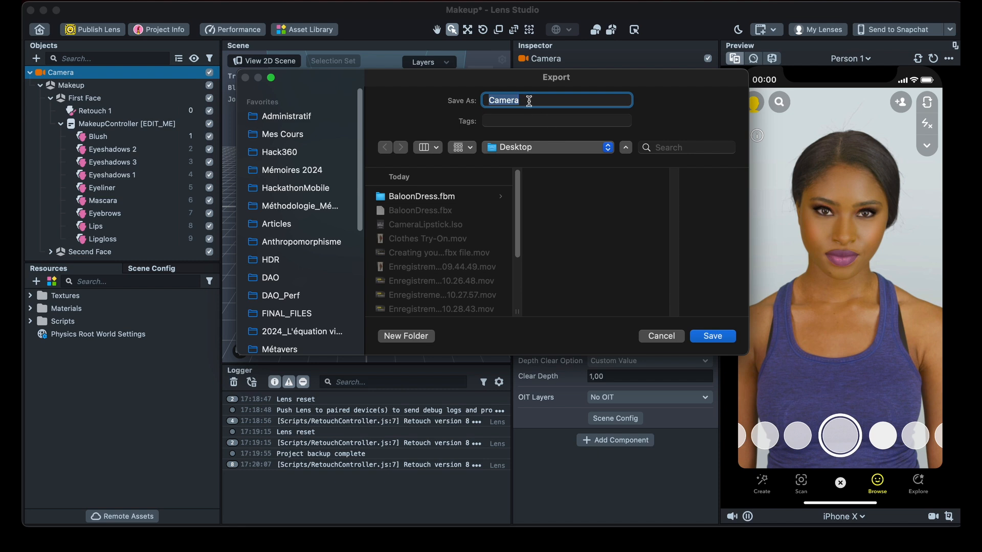
text(Makeupc)
scroll(283, 246, down, 5)
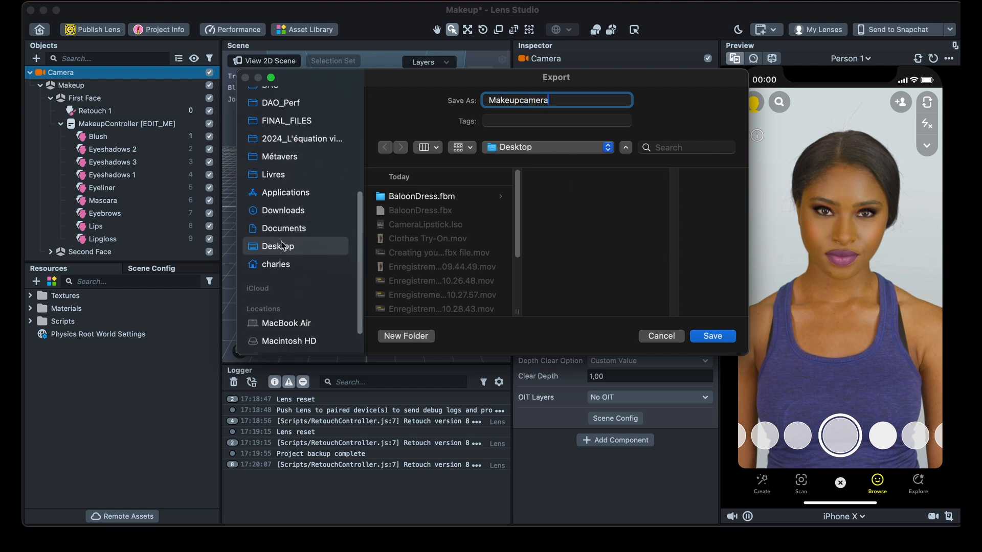
click(716, 337)
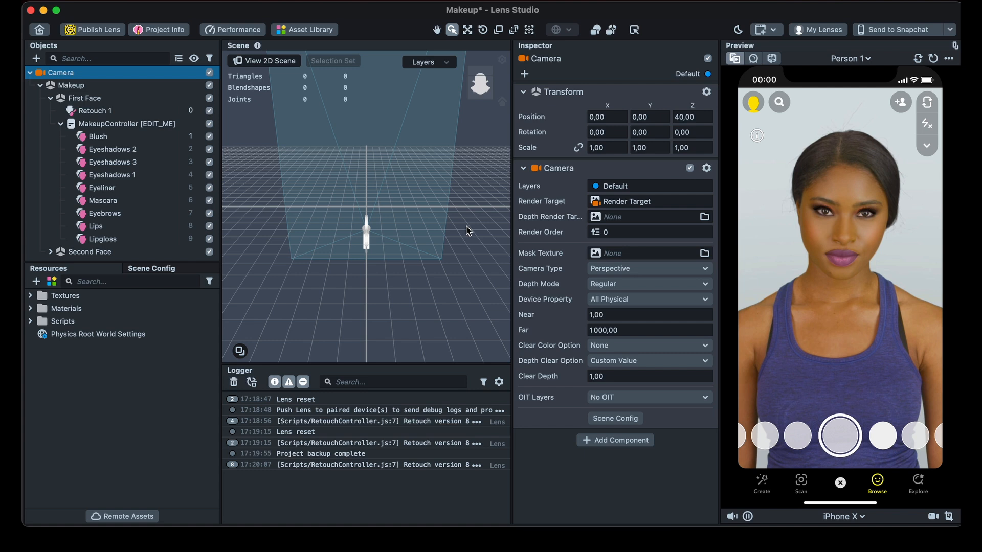
- Close the Makeup project without saving it and reopen the recent project Cloth Simulation Try-On_Video
key(super+s)
click(657, 335)
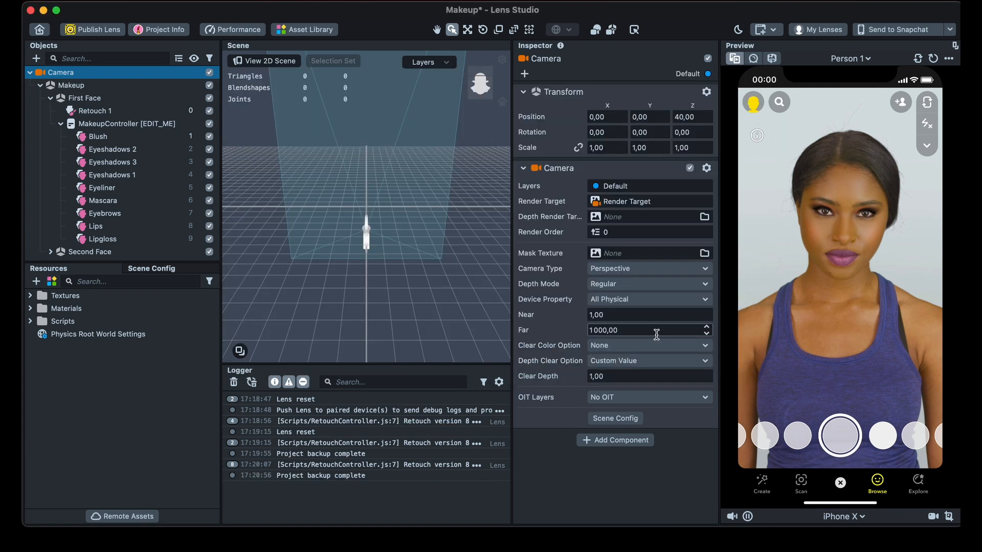
click(40, 29)
click(463, 290)
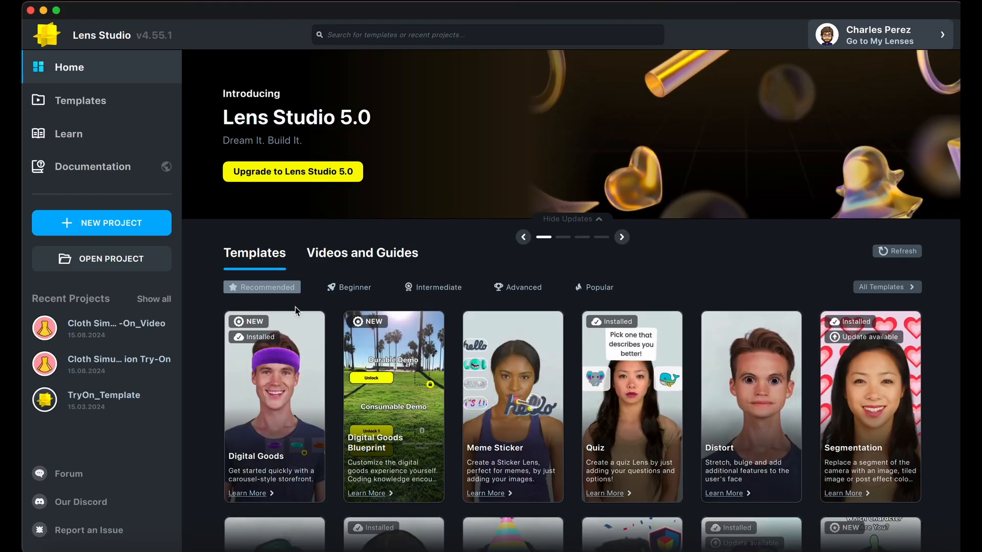
click(94, 335)
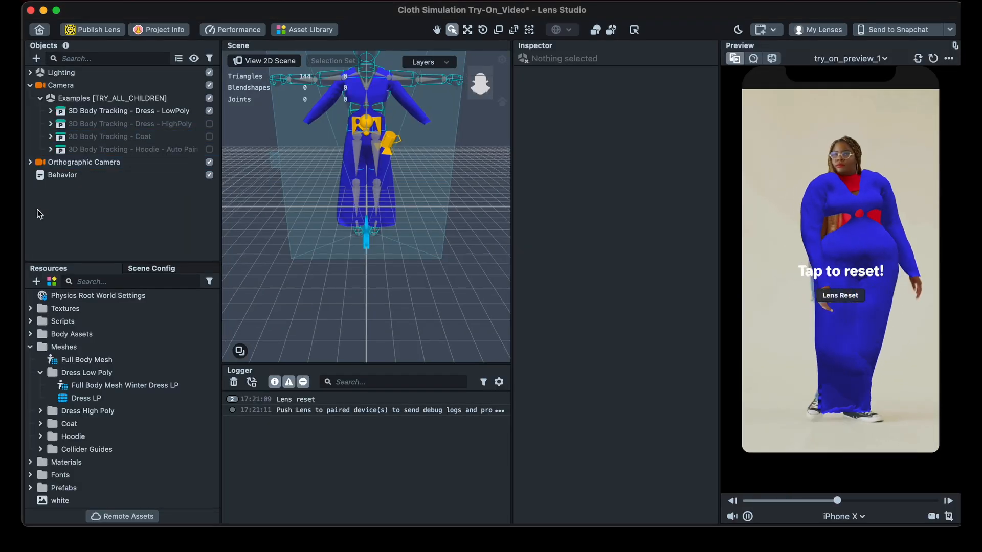
- Import the Makeupcamera.lso file from the Desktop into the Cloth Simulation Try-On_Video project
click(121, 0)
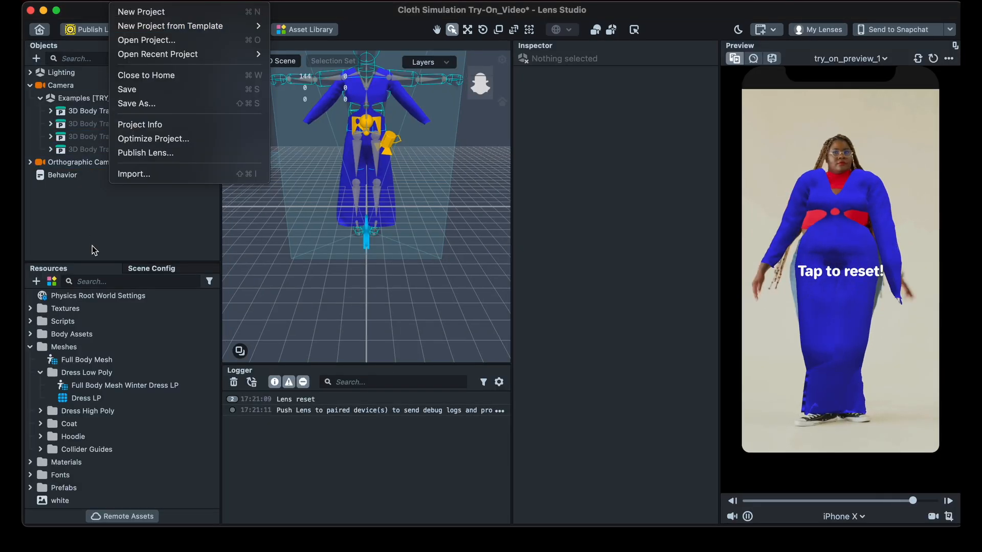
click(86, 229)
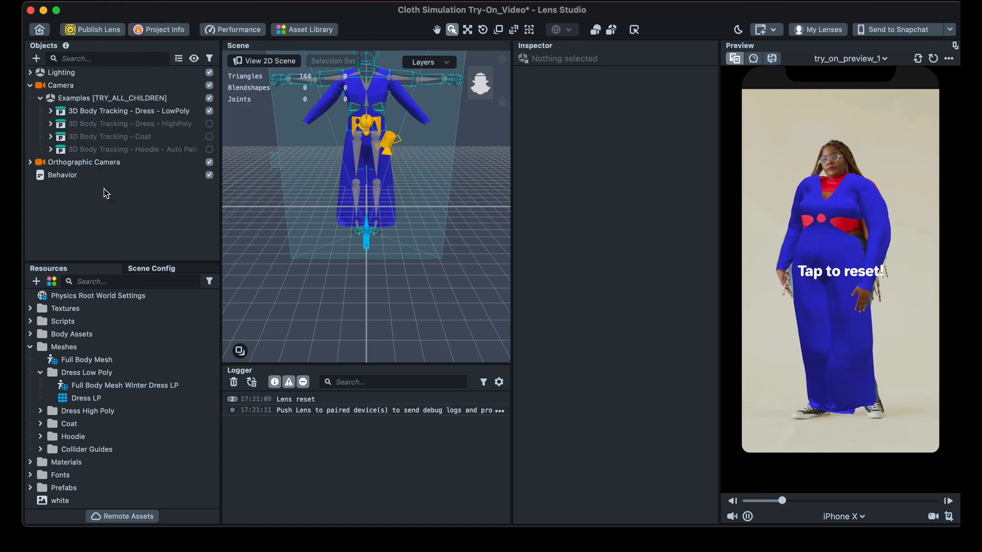
click(121, 1)
click(136, 175)
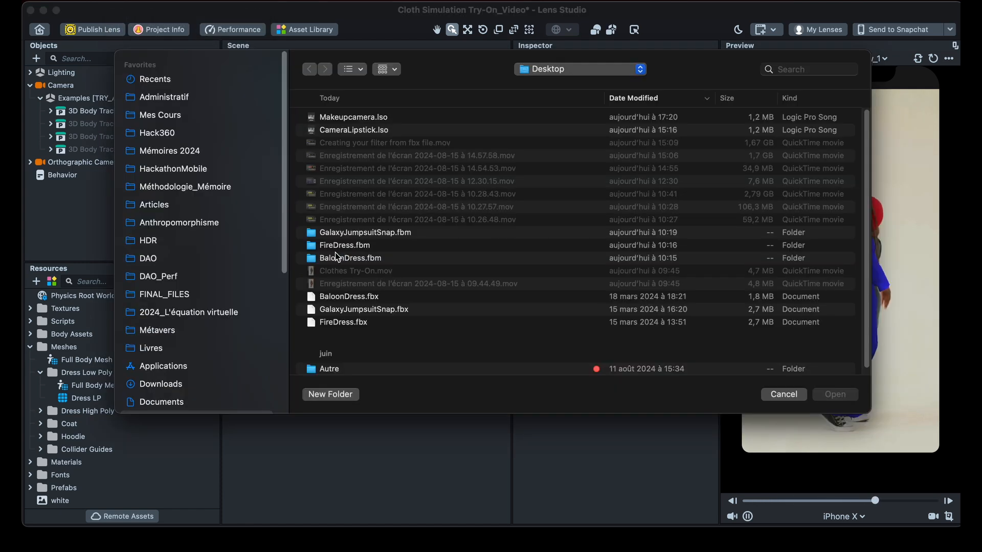
click(352, 118)
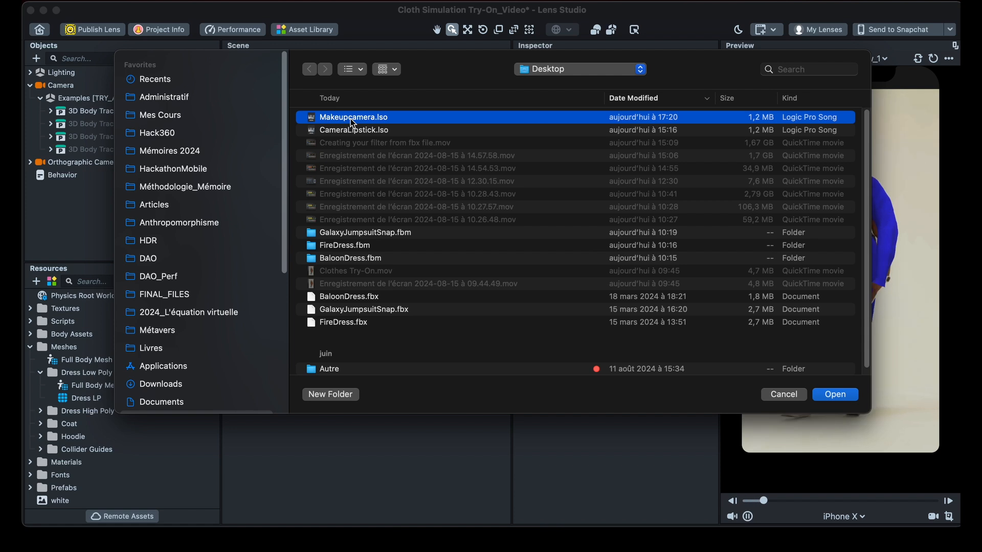
key(space)
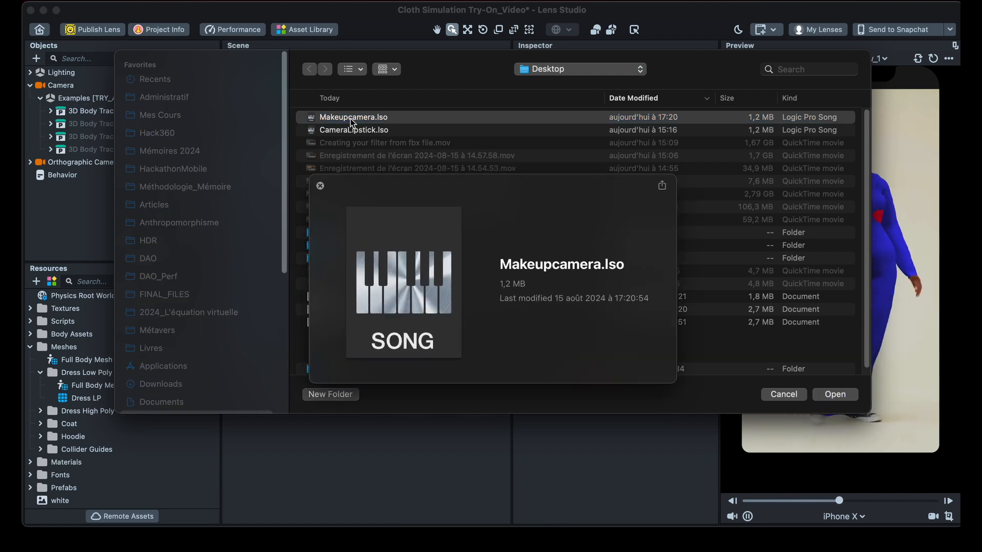
key(space)
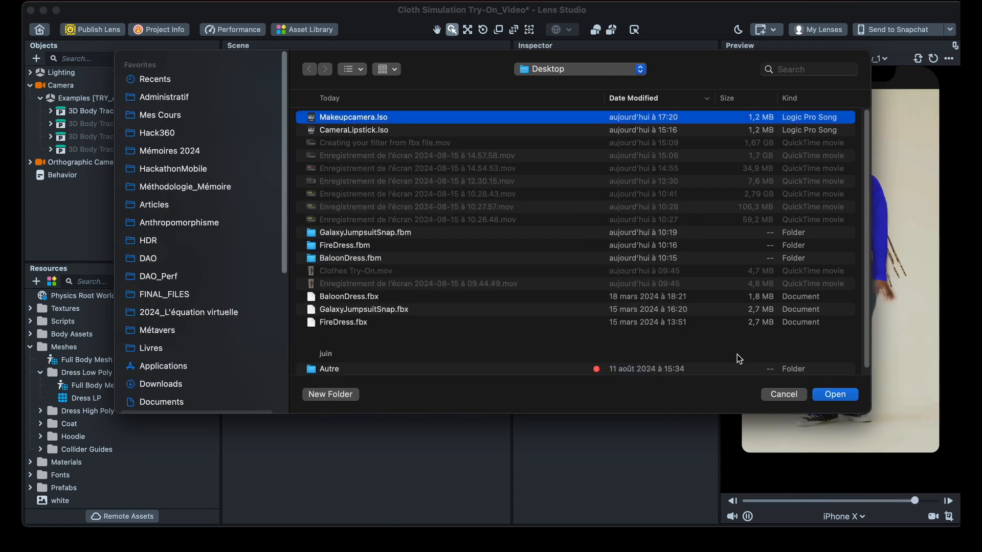
click(838, 395)
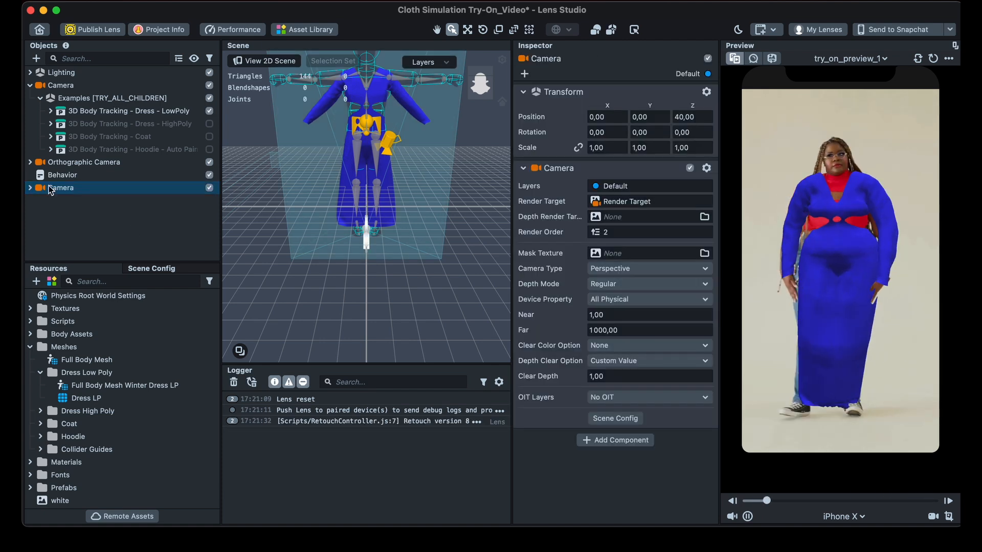
- Switch the lens preview to the Person 1 model to check the makeup together with the dress
click(830, 59)
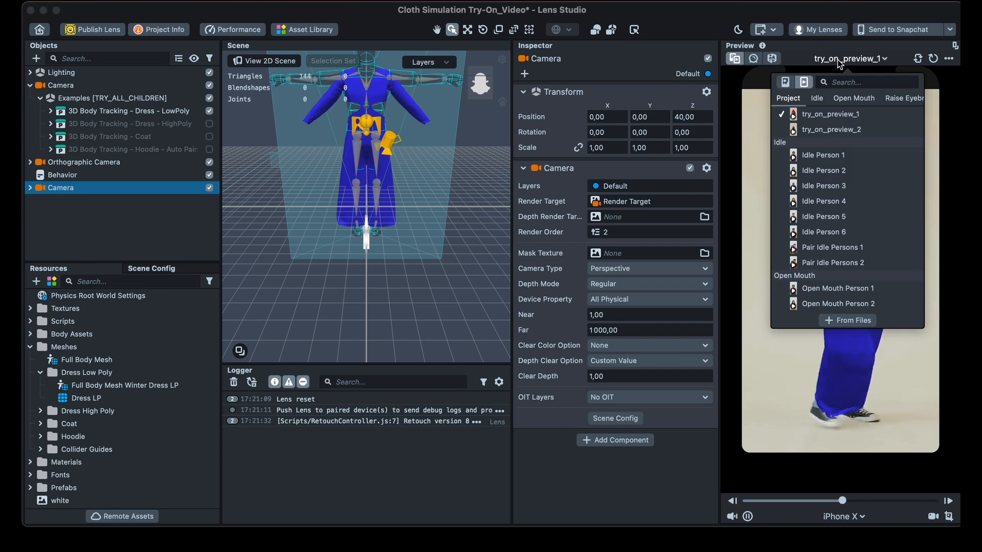
click(828, 199)
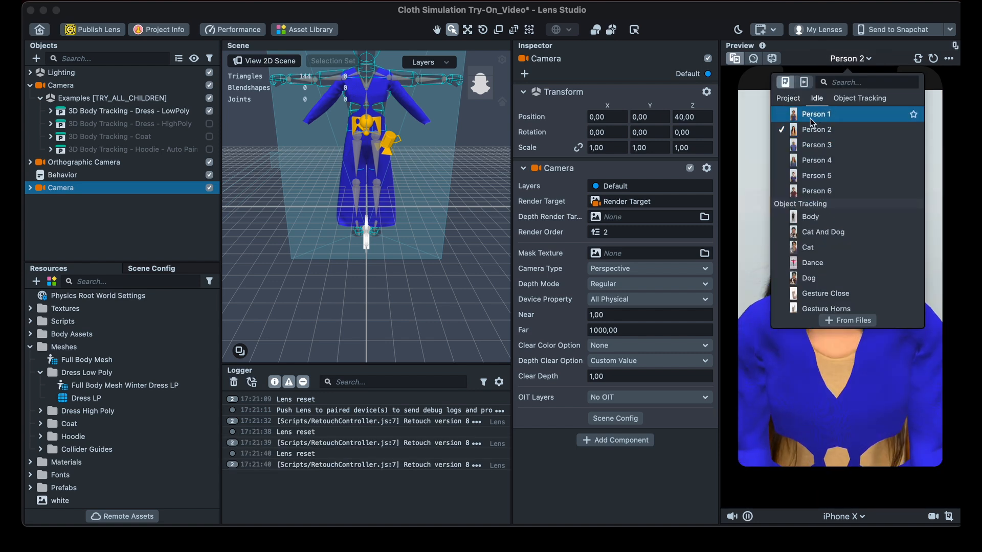
click(731, 198)
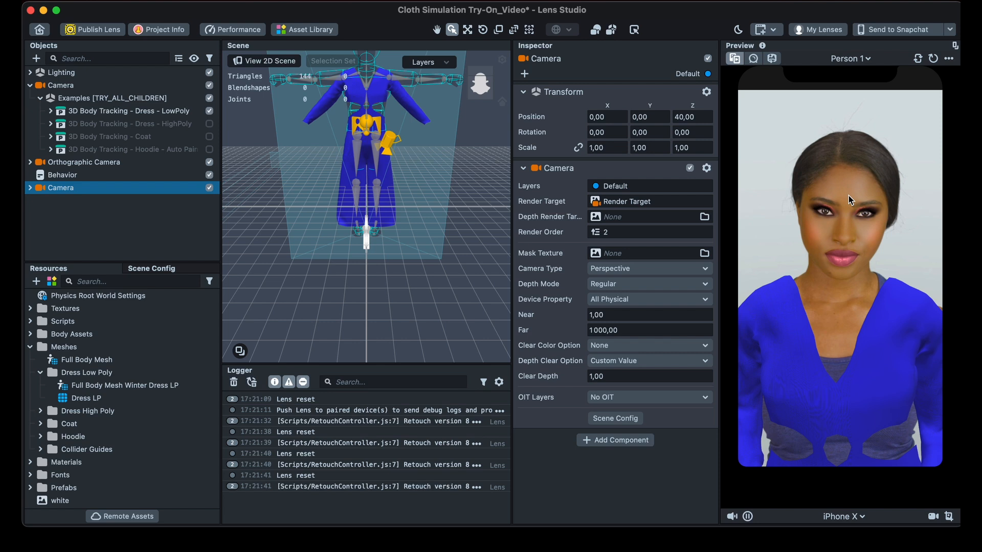
- Save the project, return to the home screen and open the Face Paint template as a new project
key(super+s)
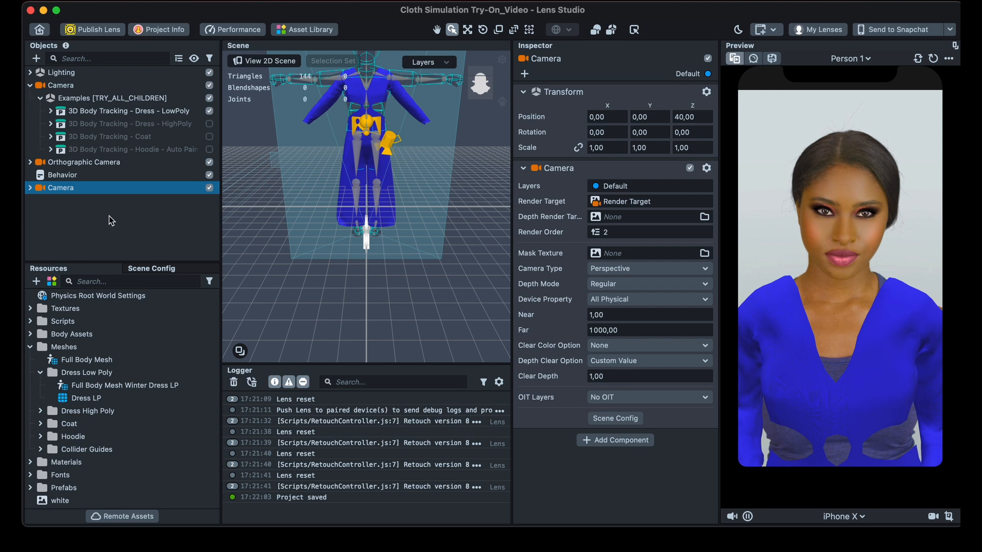
click(39, 29)
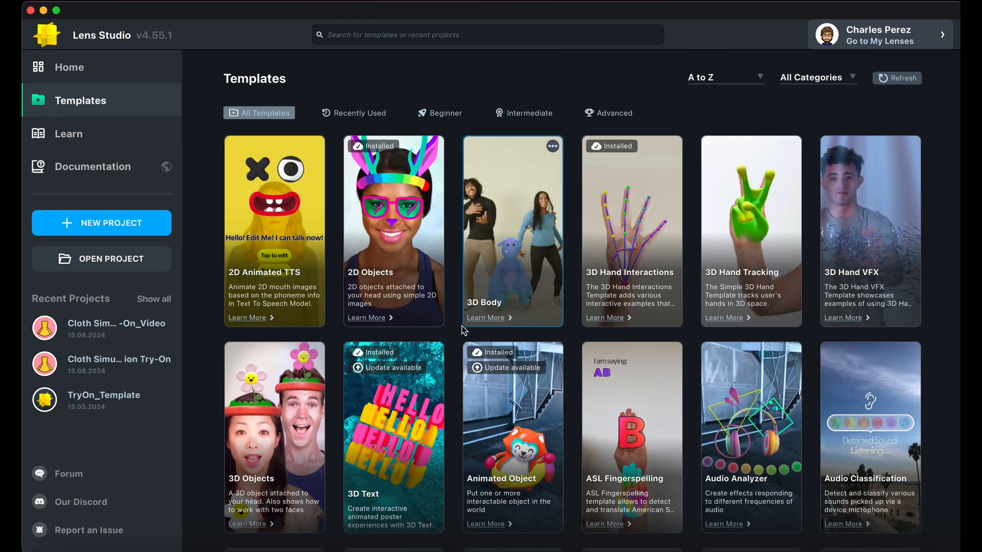
scroll(500, 378, down, 1)
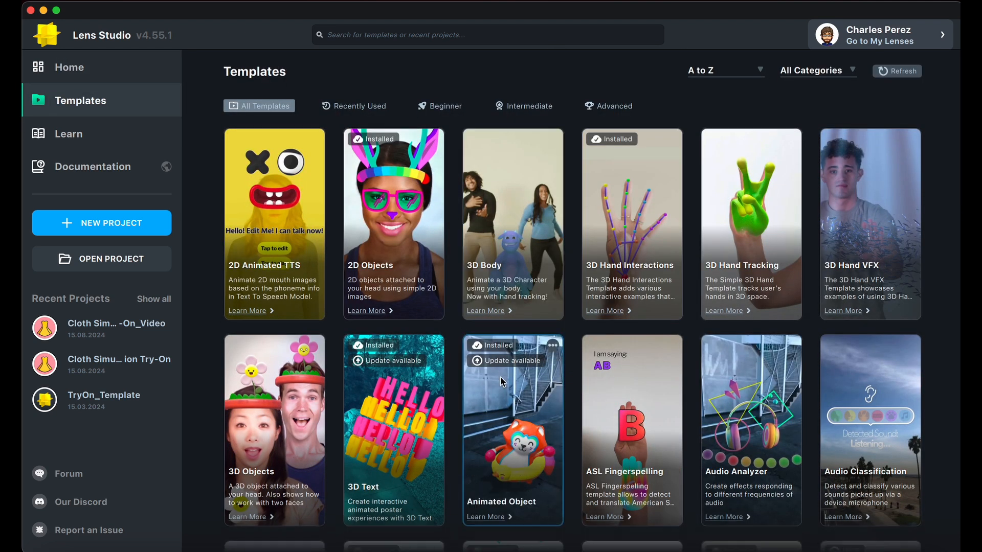
scroll(503, 383, down, 3)
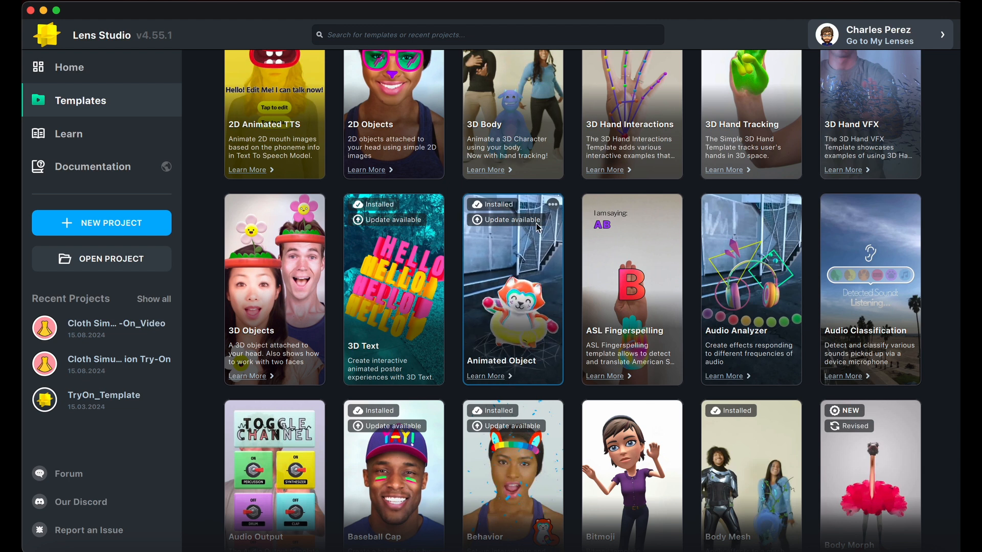
click(416, 37)
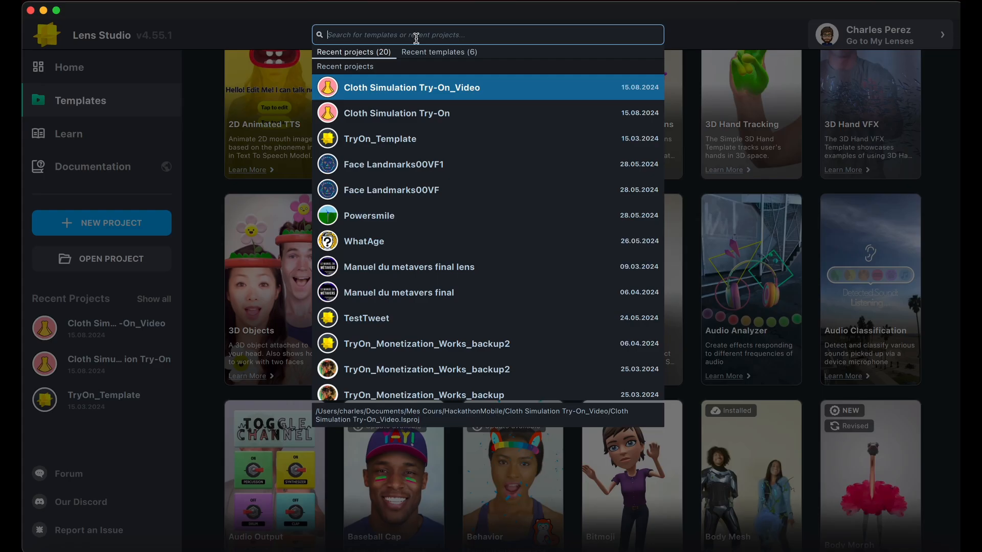
text(face paint)
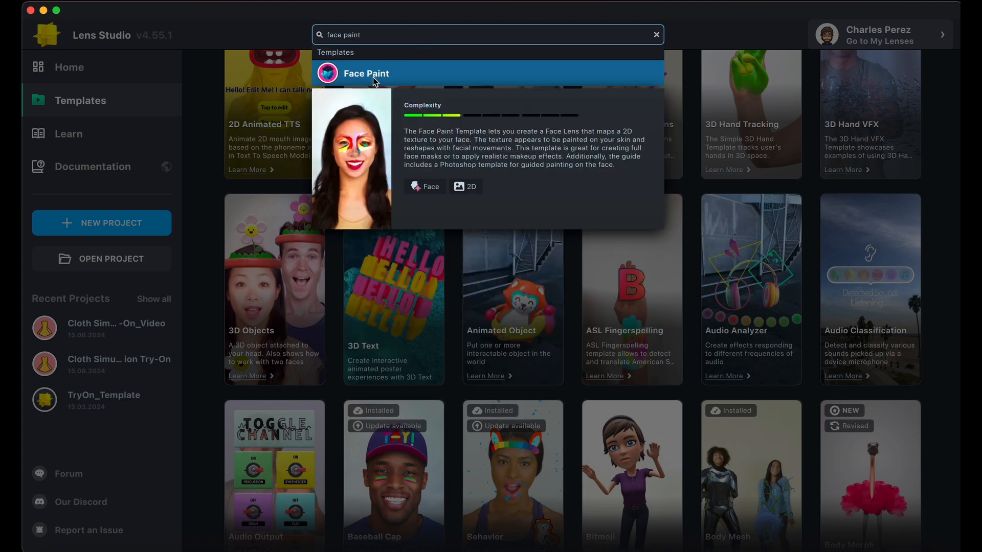
click(363, 75)
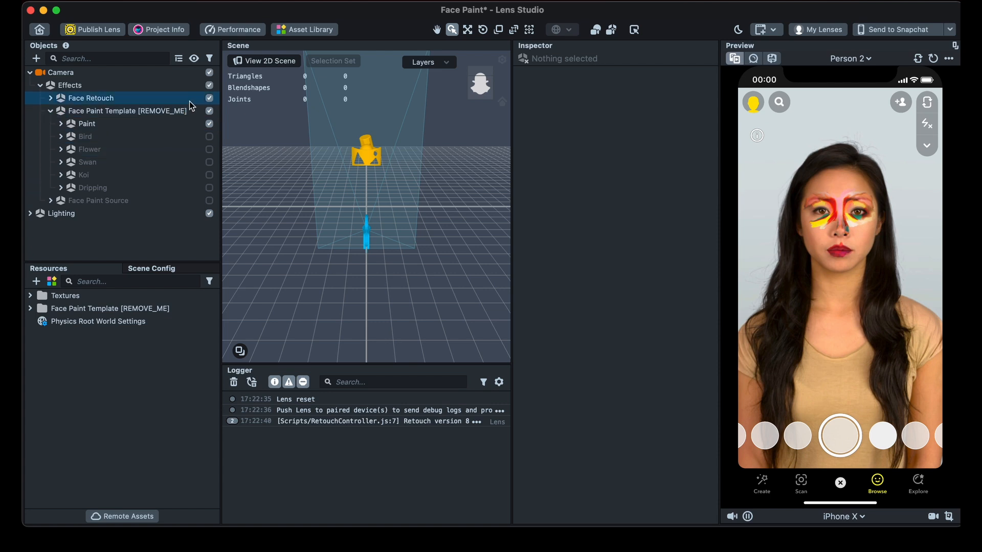
- Hide the Paint object and show Bird, Flower, Swan, Koi and Dripping one after another, leaving only Dripping visible
click(209, 123)
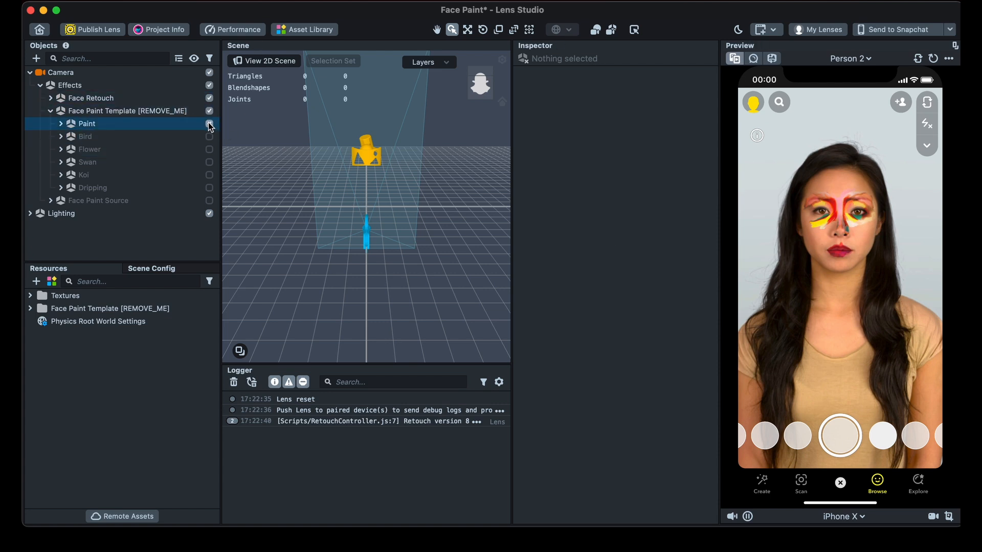
click(209, 136)
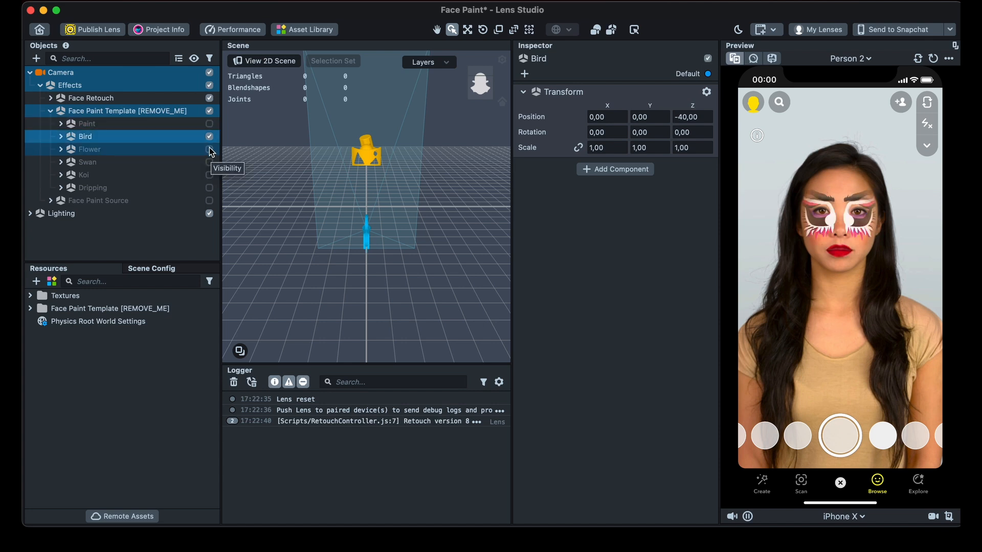
click(209, 149)
click(209, 162)
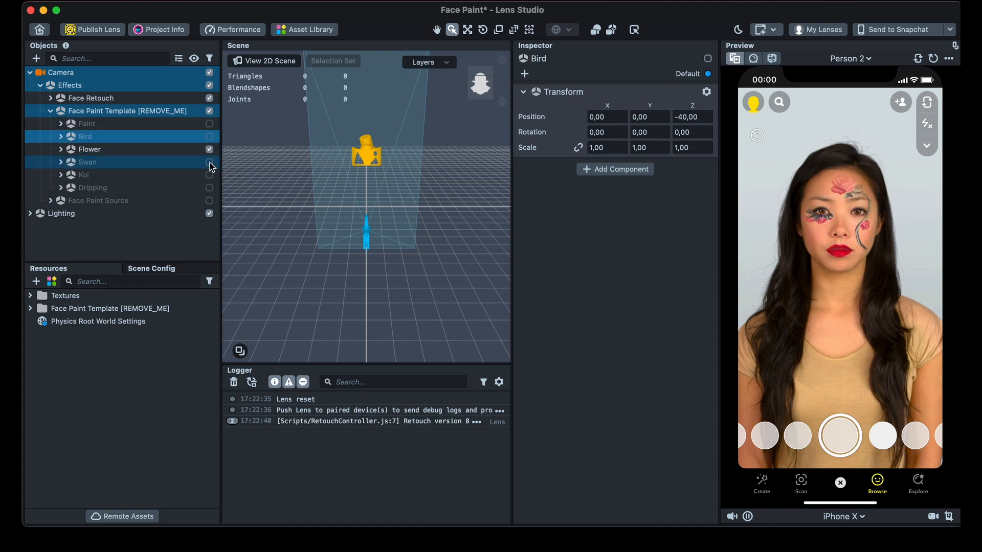
click(209, 149)
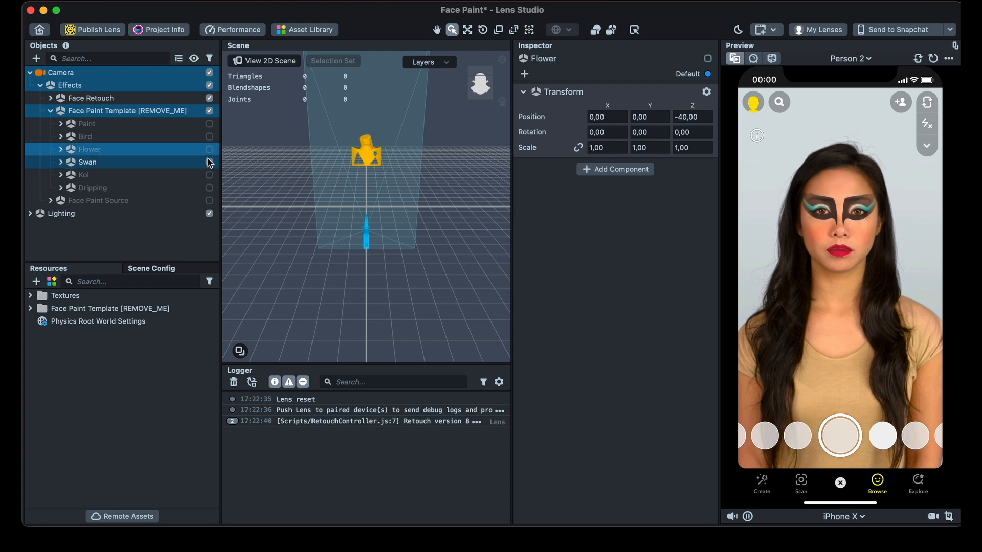
click(209, 175)
click(210, 162)
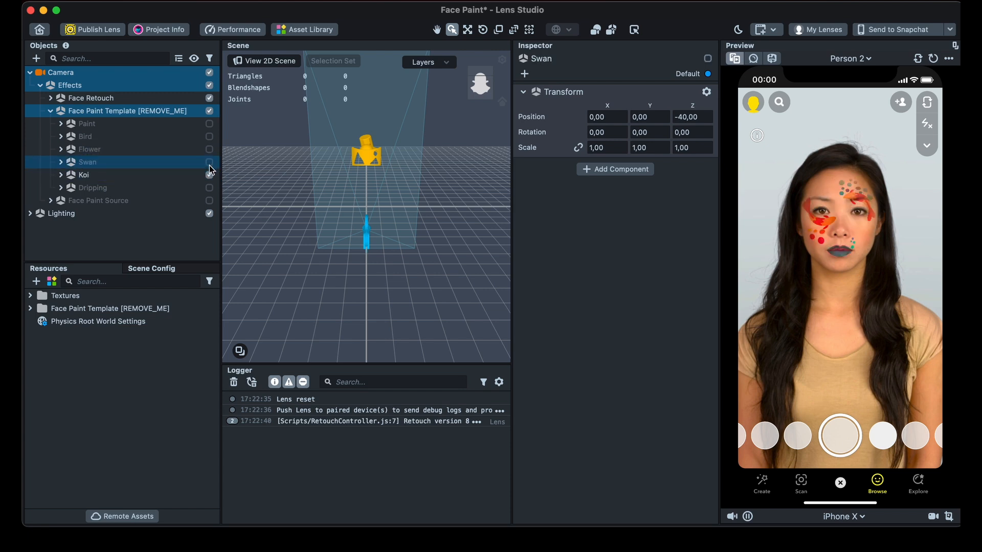
click(209, 188)
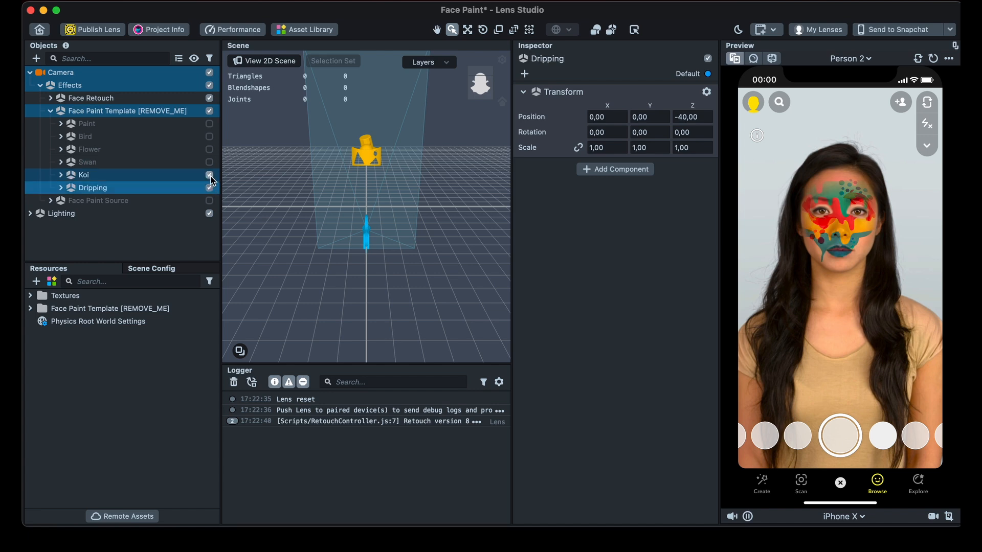
click(209, 175)
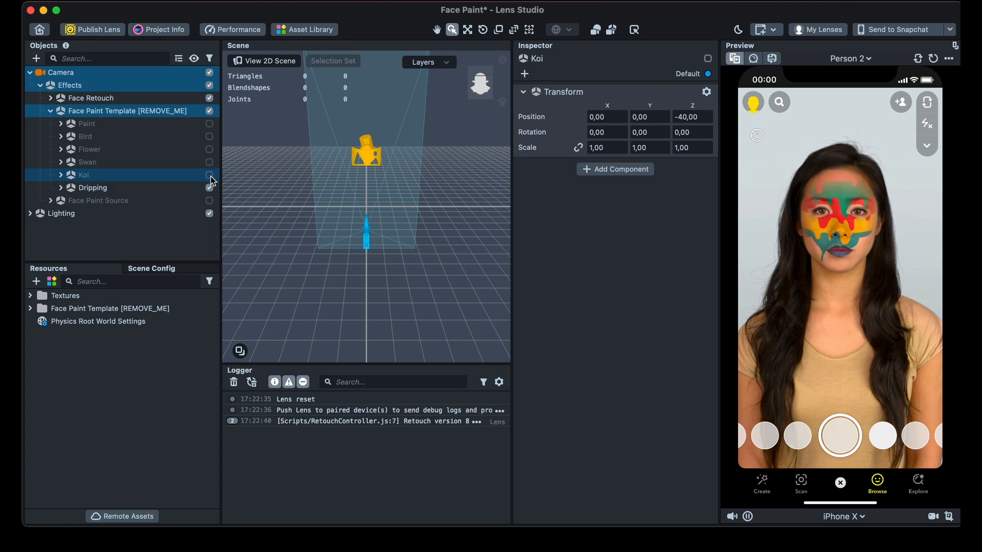
- Turn off the visibility of the Dripping face paint and keep all six face paint variants hidden
click(211, 176)
click(210, 187)
click(210, 174)
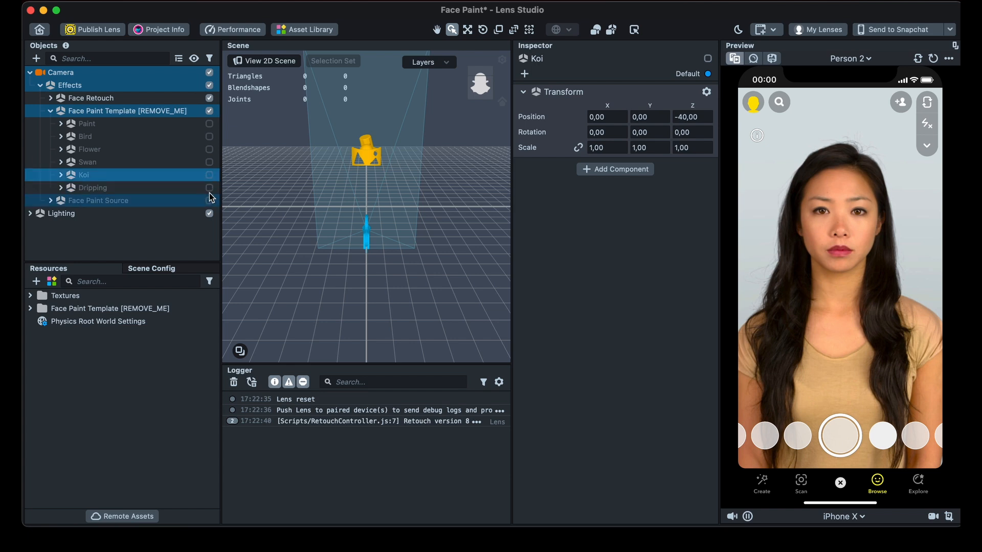
click(209, 188)
click(210, 188)
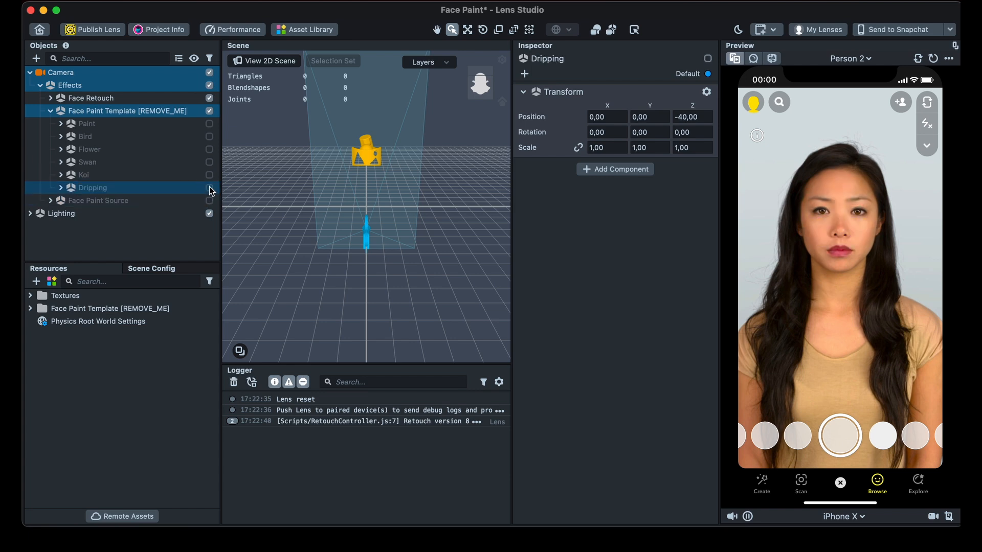
- Examine the FacePaint mask of the Paint object and its paint texture in the Face Paint Template resources
click(61, 124)
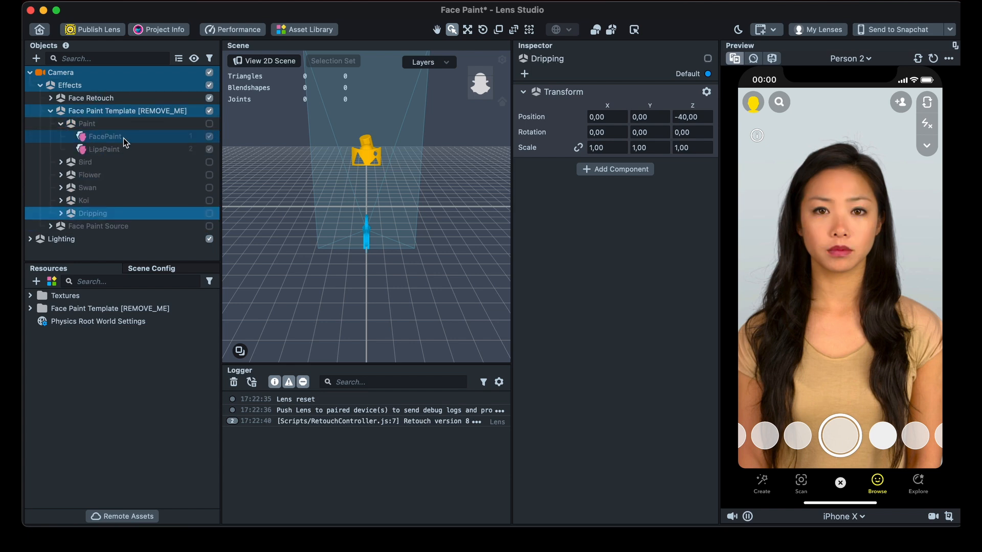
click(100, 137)
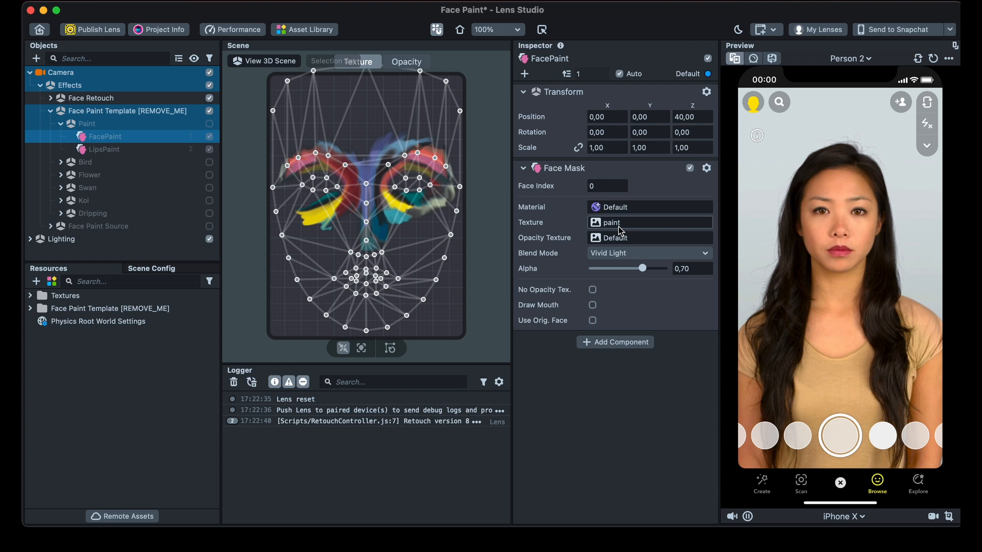
click(33, 298)
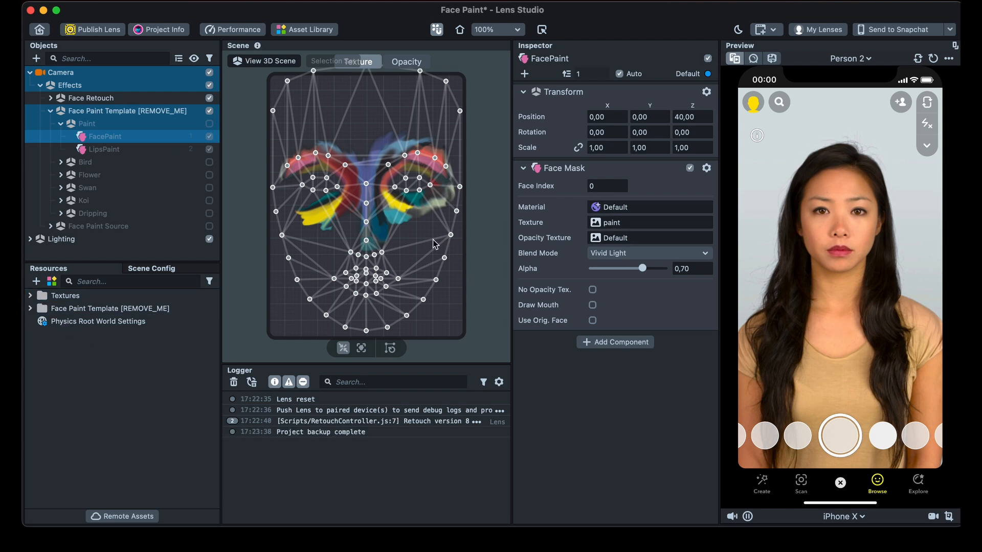
click(32, 297)
click(30, 296)
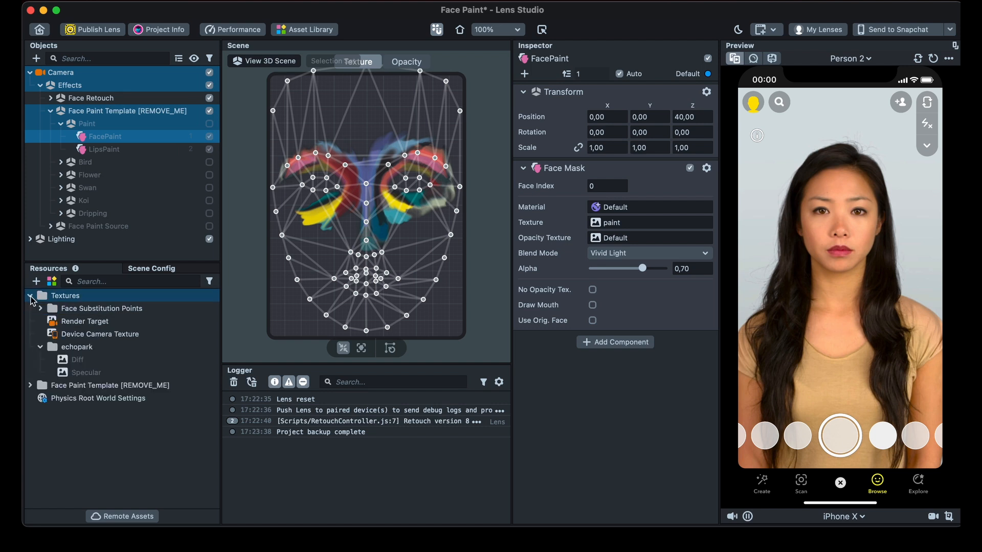
click(31, 296)
click(31, 309)
click(30, 311)
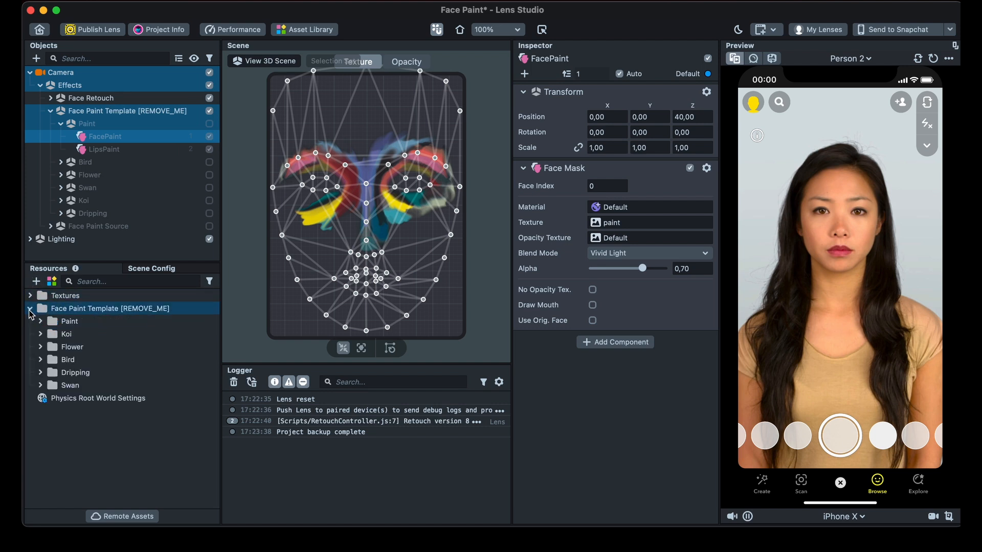
click(40, 323)
click(79, 335)
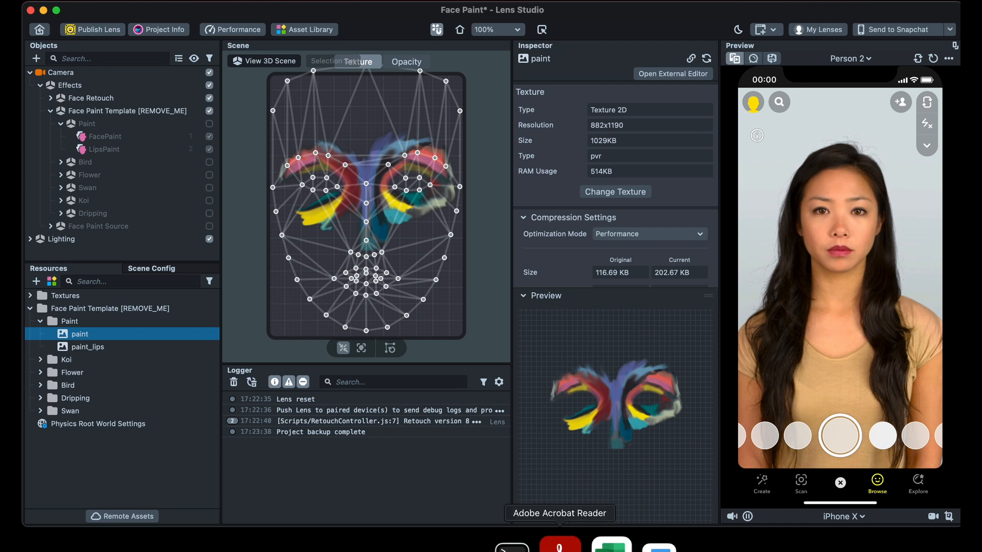
- Switch to the browser and read the Face Mask documentation, from its introduction and anchor point adjustment down to the Face Mask Reference download
click(422, 543)
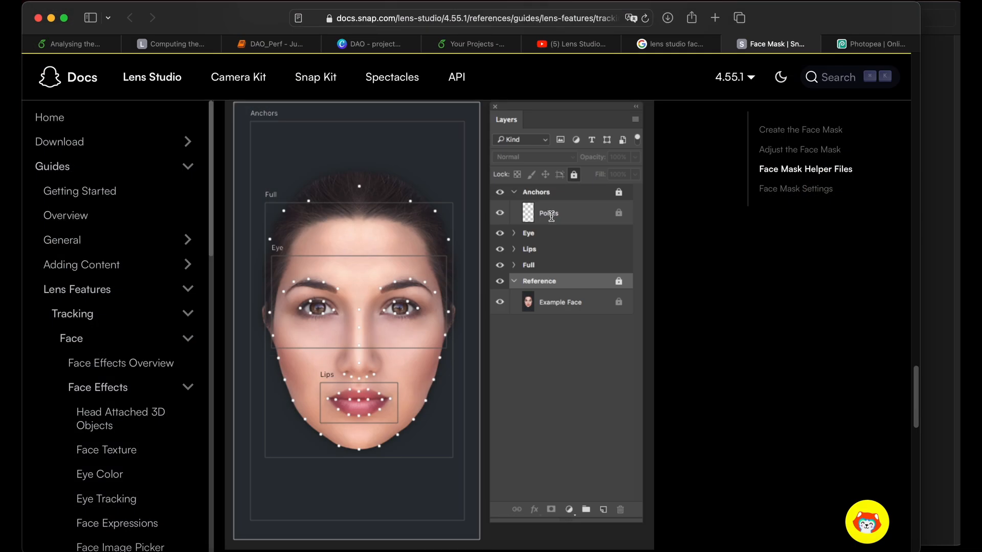
scroll(448, 198, up, 20)
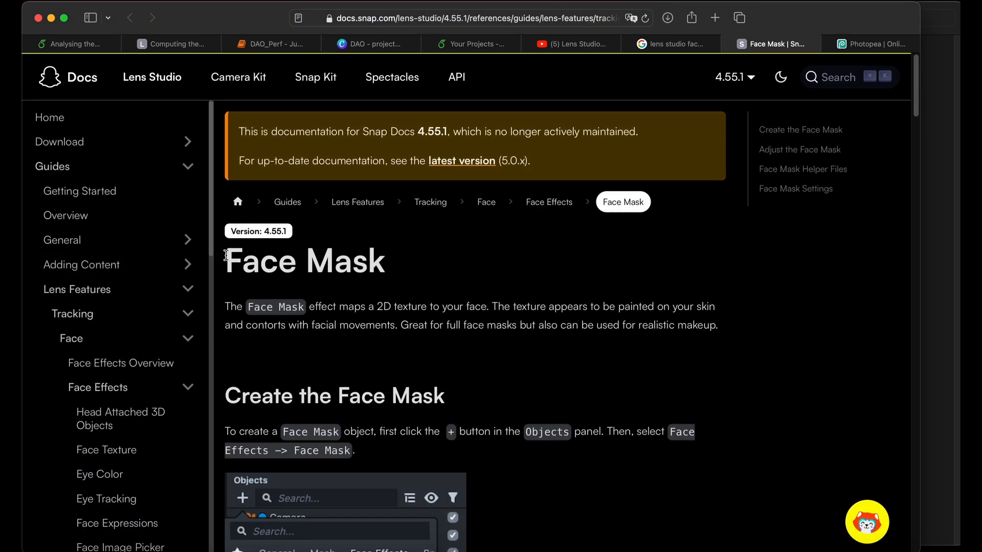
drag(225, 256, 399, 256)
click(446, 294)
drag(228, 307, 512, 333)
click(547, 374)
scroll(547, 373, down, 5)
scroll(547, 375, down, 15)
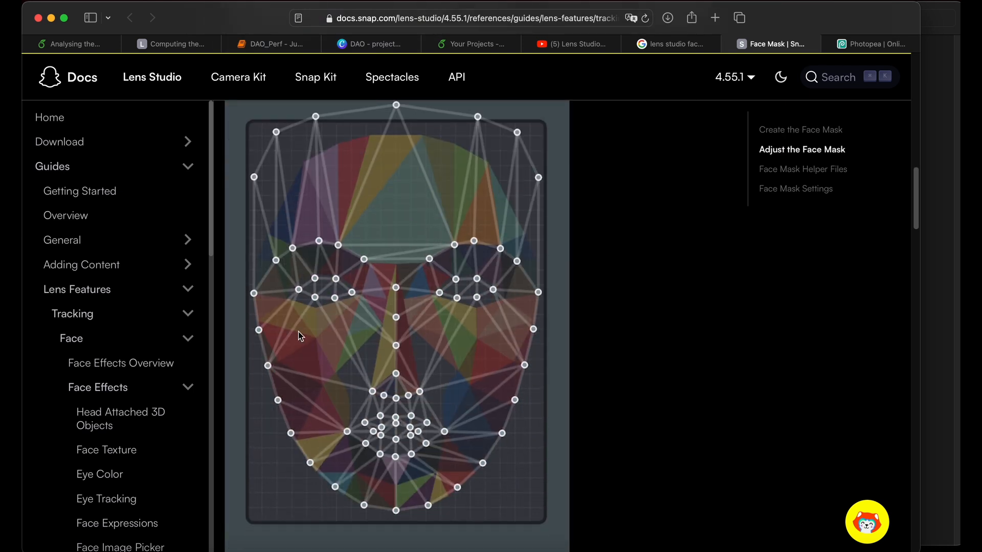
scroll(519, 362, down, 20)
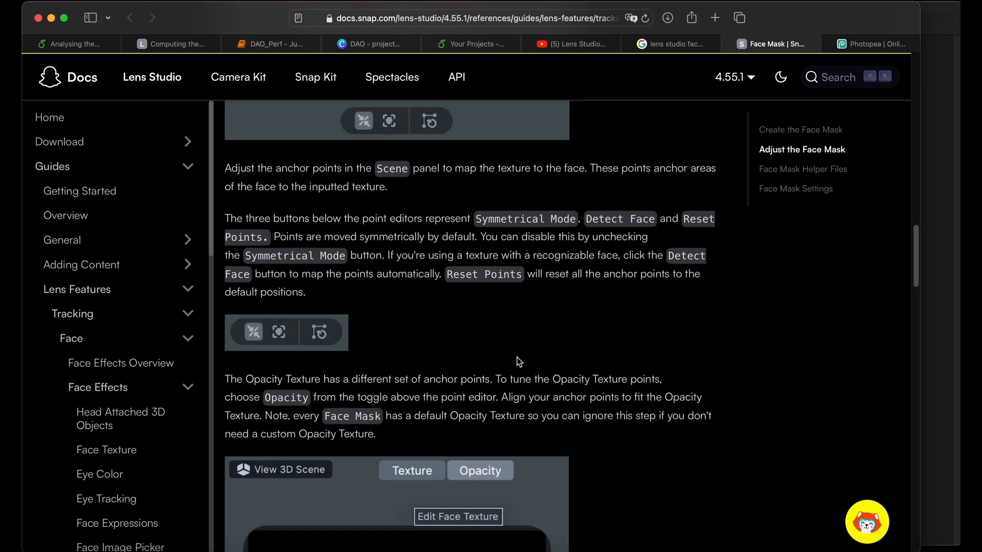
scroll(519, 362, down, 10)
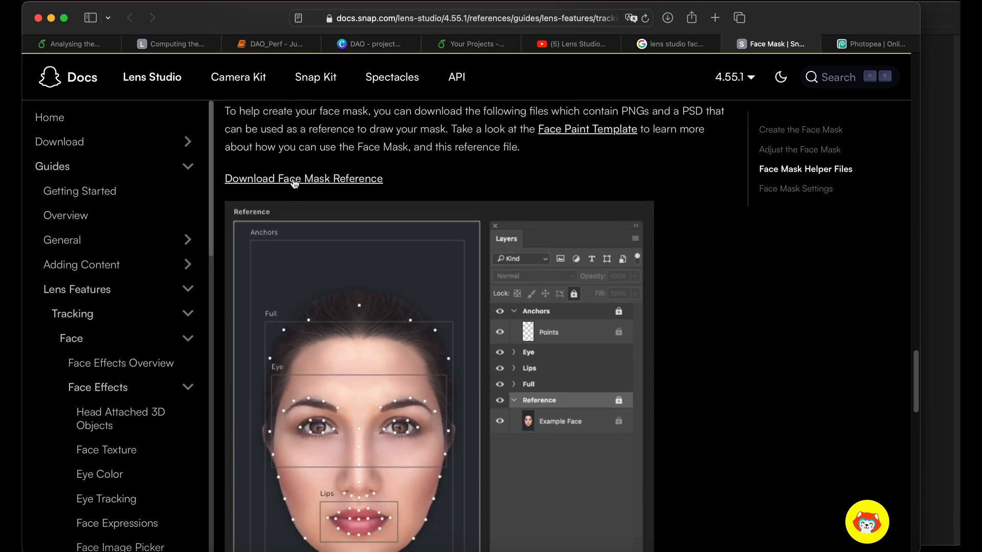
click(294, 180)
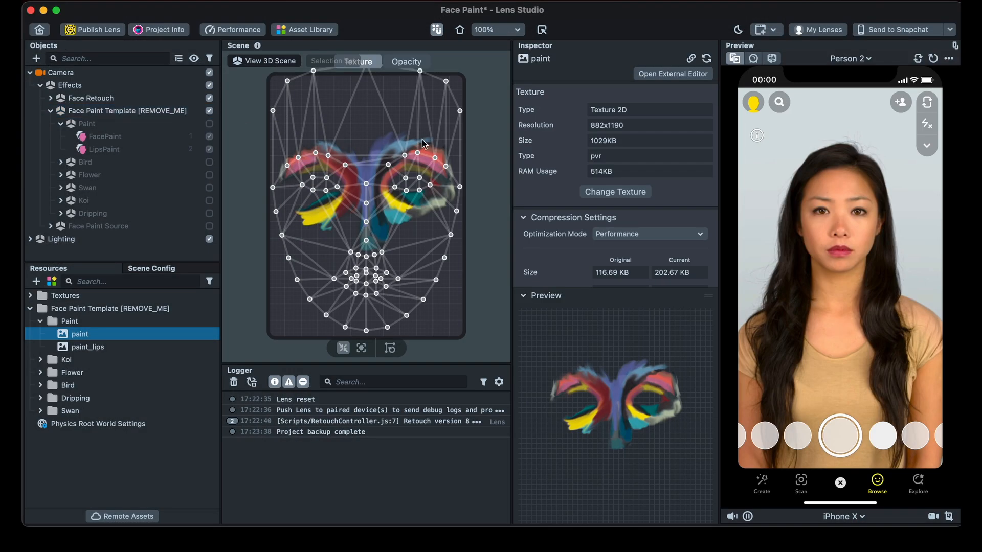
- Switch to Finder and preview the lips, full, eye, all and PSD templates in the downloaded face_paint_photoshop_template folder
click(44, 543)
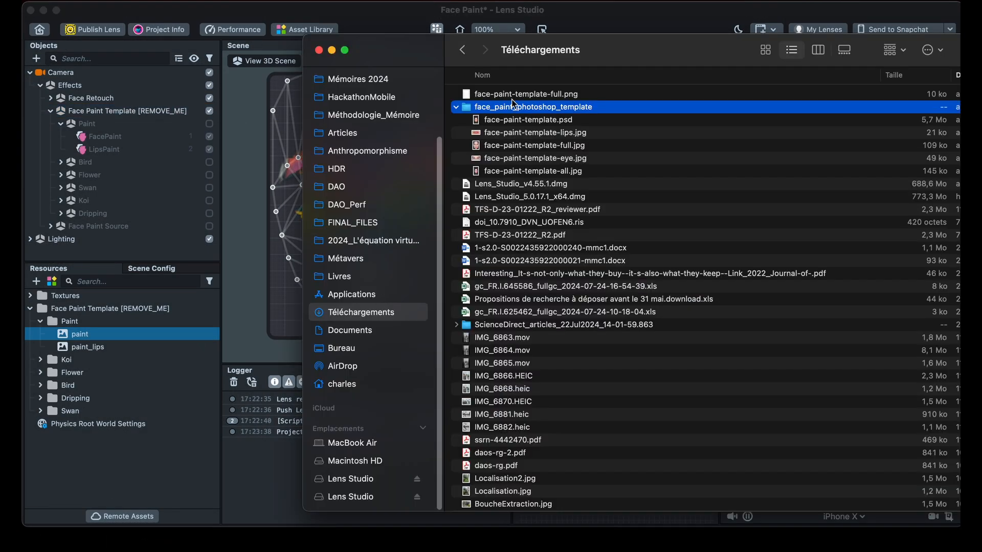
click(507, 133)
key(space)
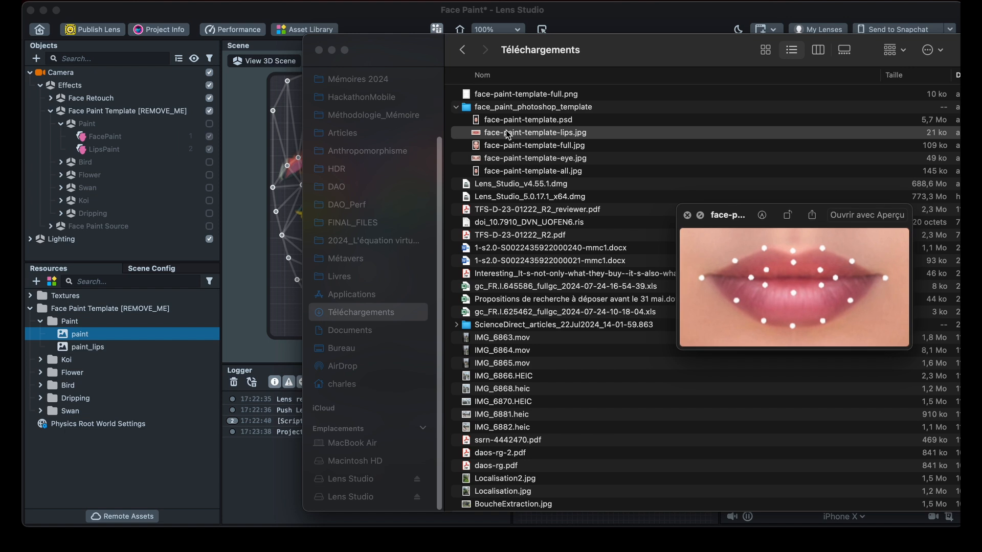
key(Down)
key(Up)
key(Up)
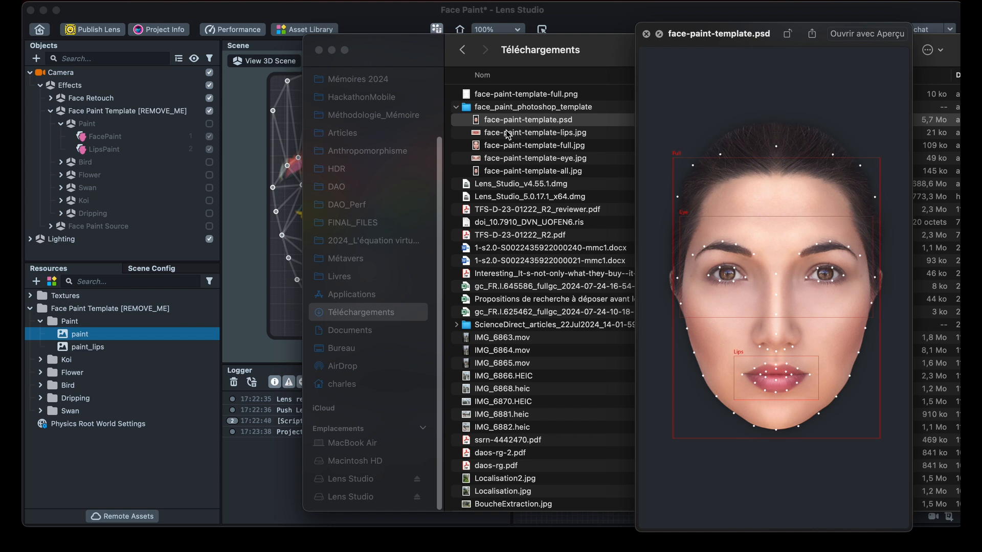
click(508, 134)
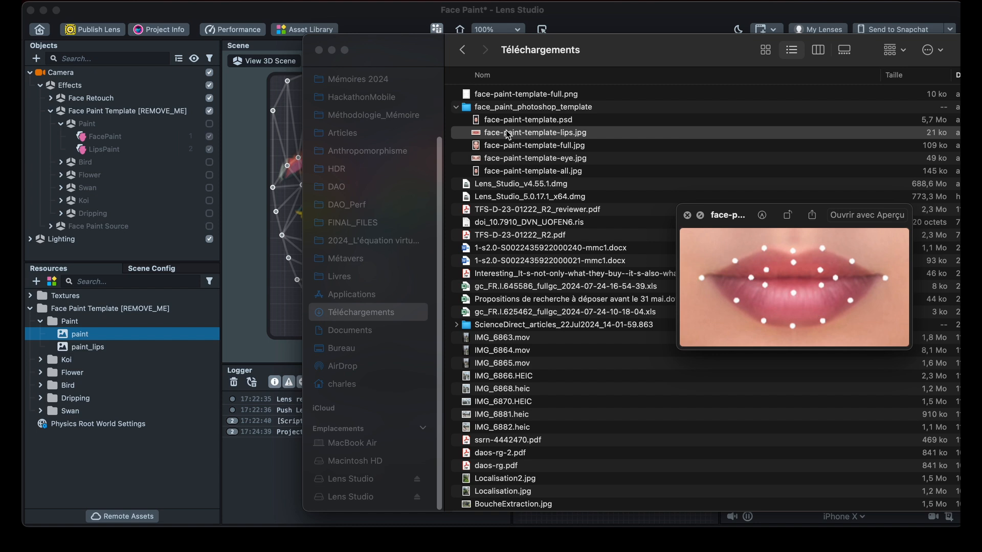
key(Down)
key(Down)
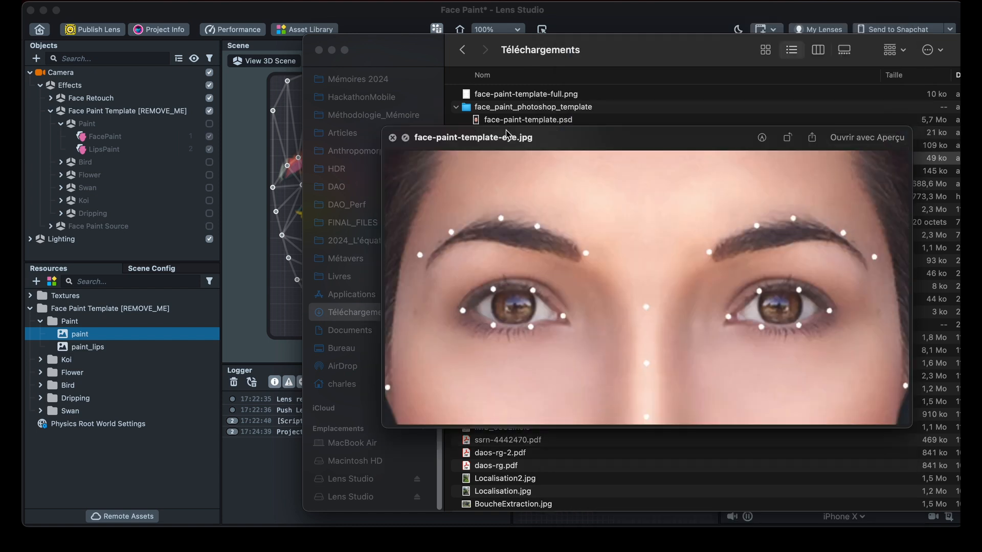
key(Down)
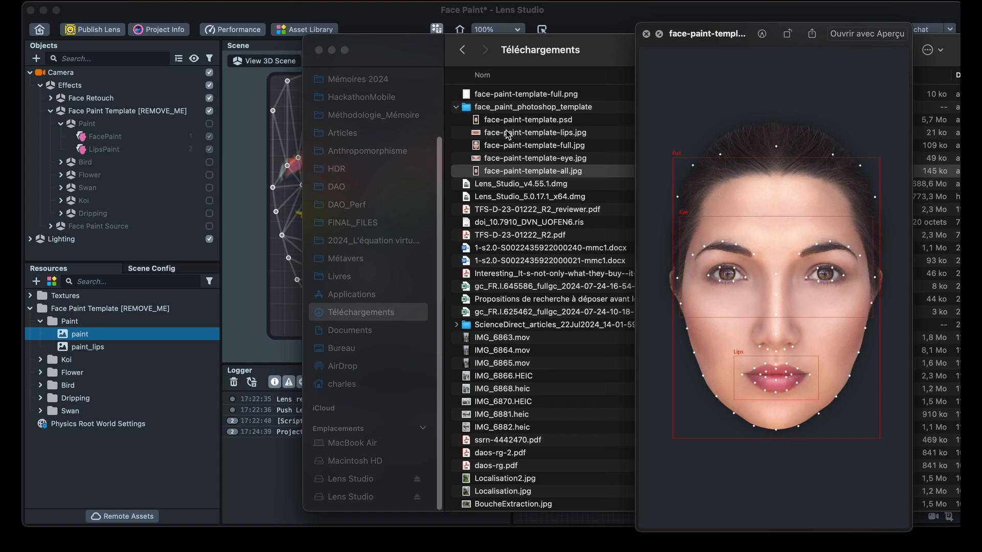
key(space)
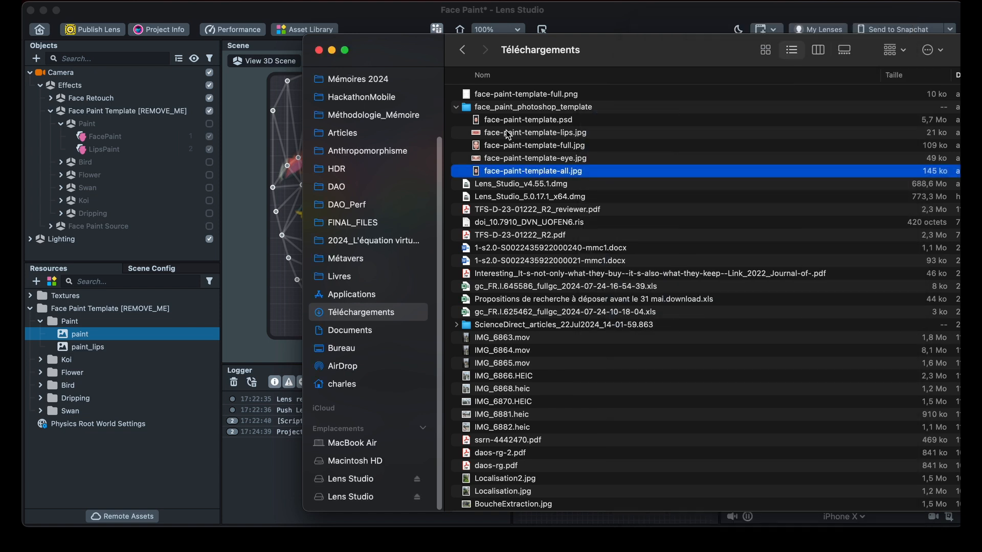
key(space)
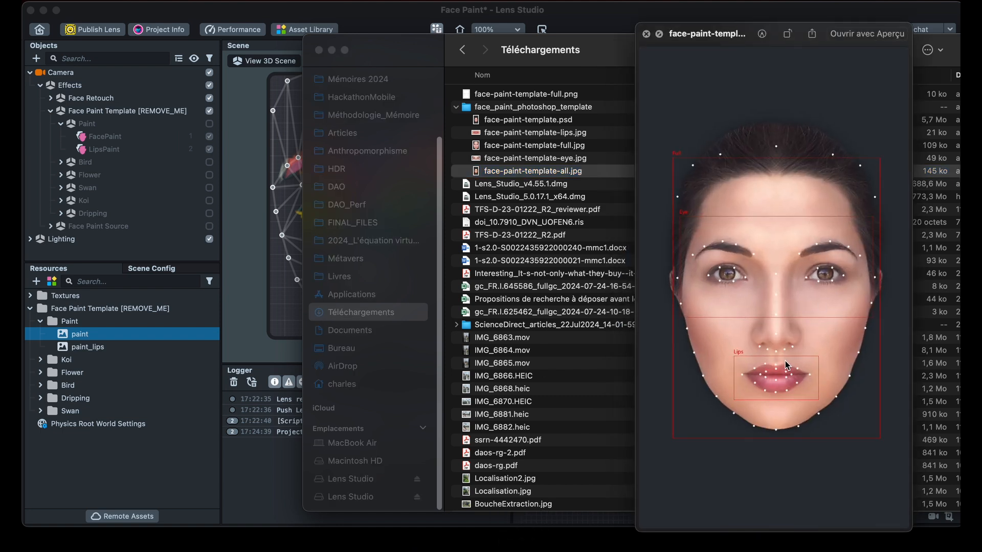
key(space)
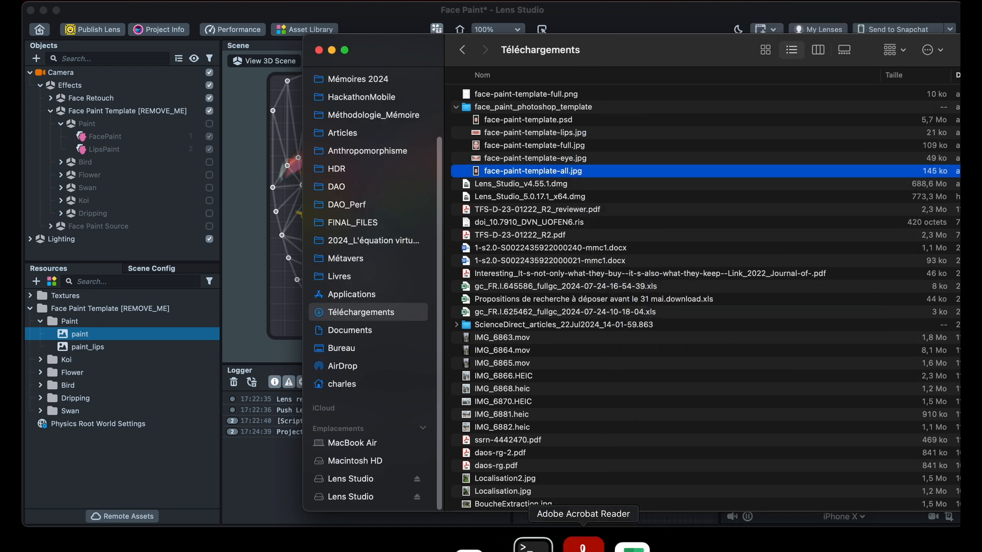
- Switch to Photopea in the browser and open face-paint-template-full.jpg from the computer
click(423, 547)
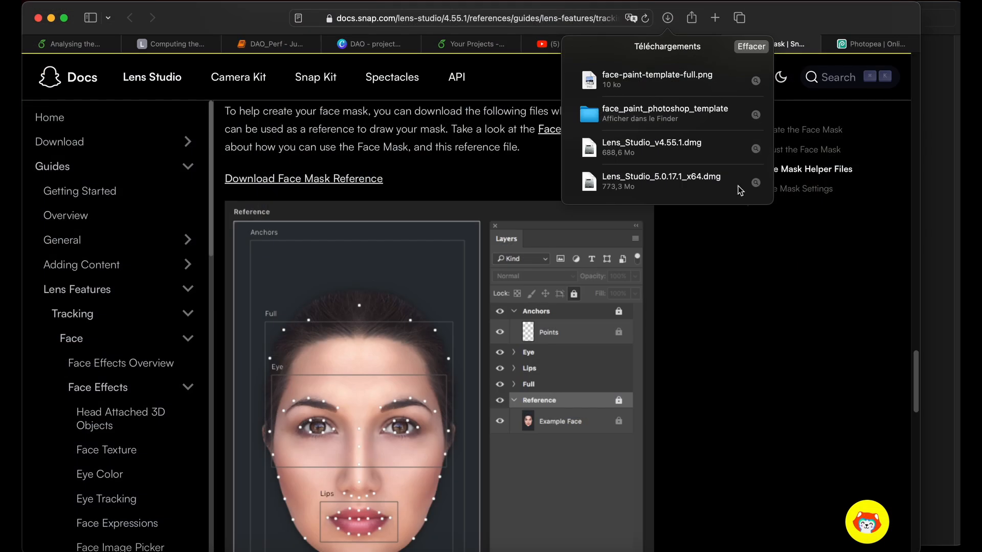
click(811, 164)
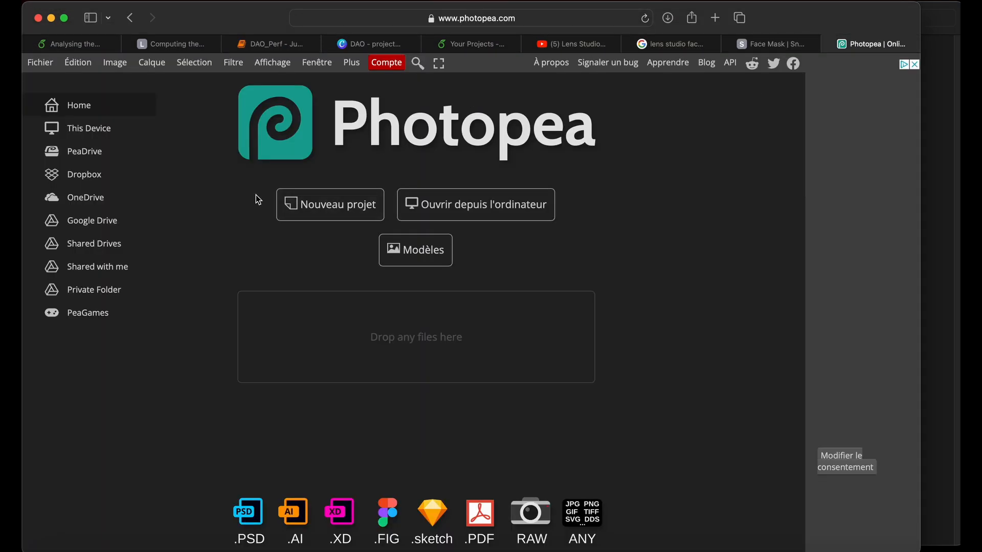
click(438, 213)
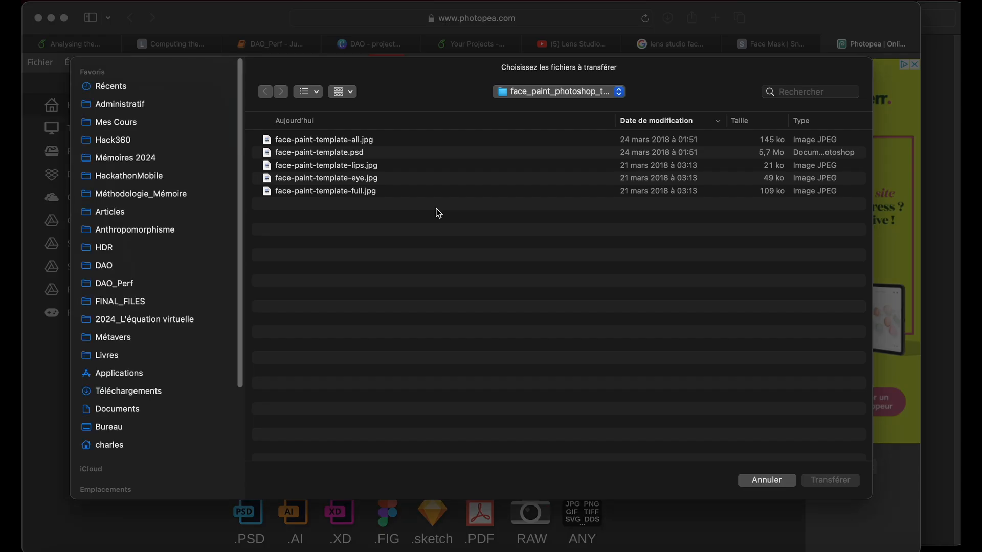
click(326, 191)
key(space)
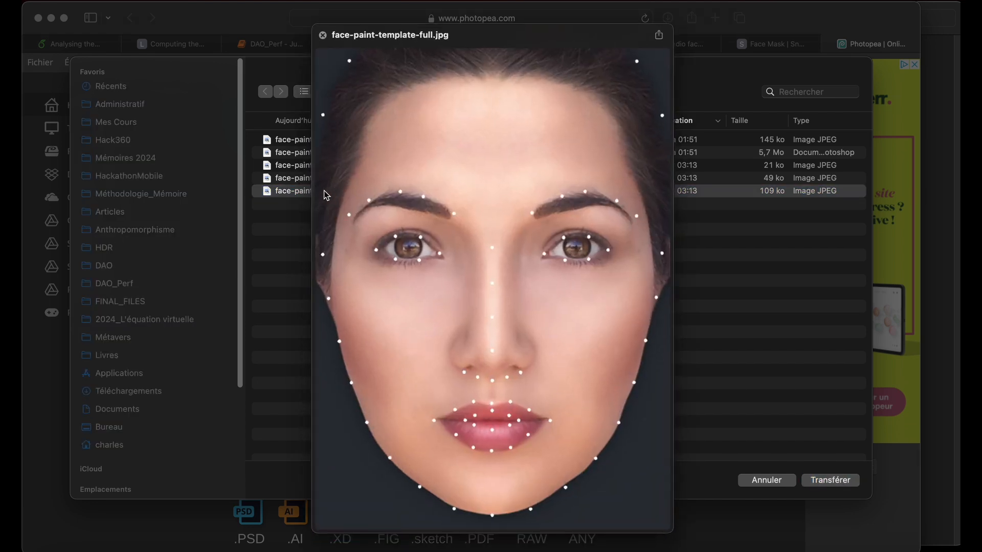
key(space)
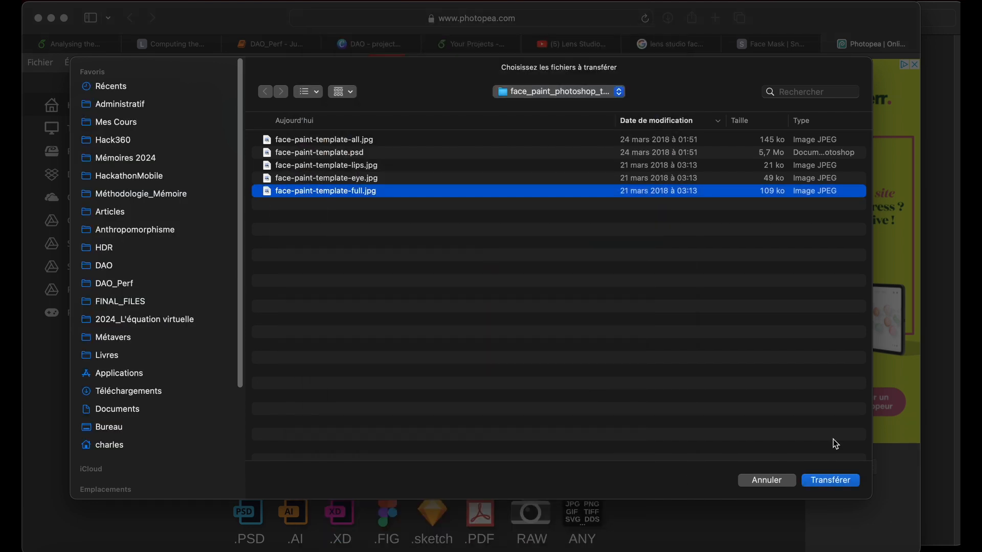
click(838, 483)
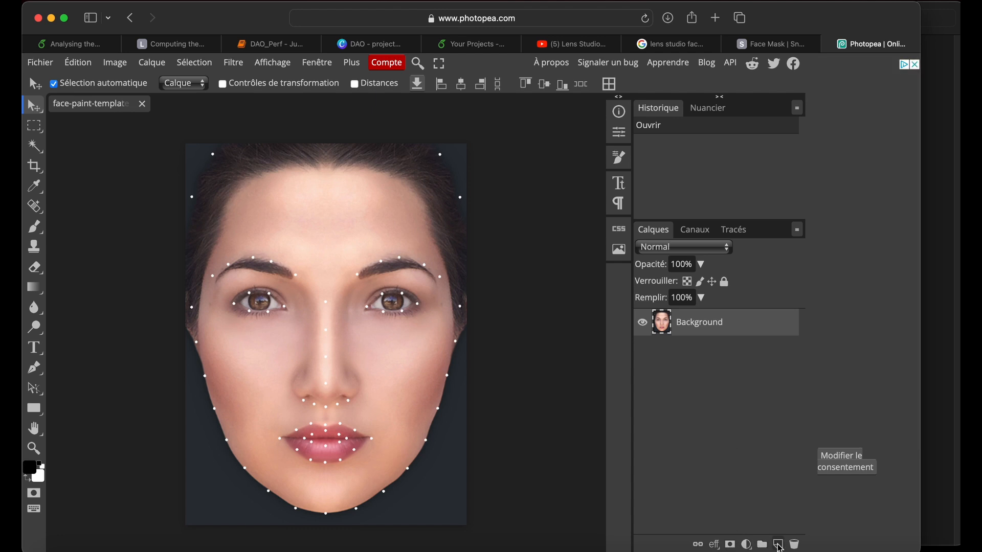
- Add a new empty layer above the face image, then hide the Background briefly to check the transparency and show it again
click(779, 545)
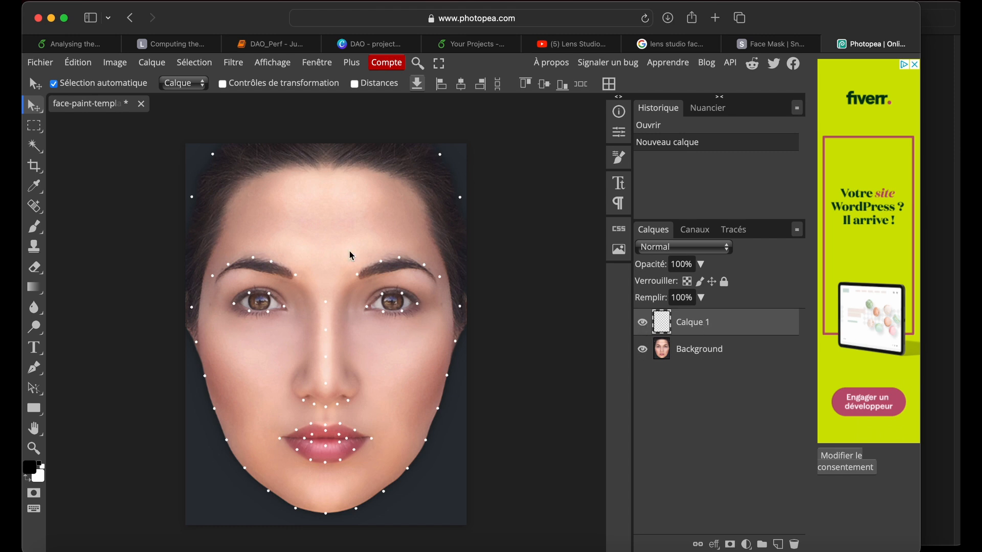
click(642, 350)
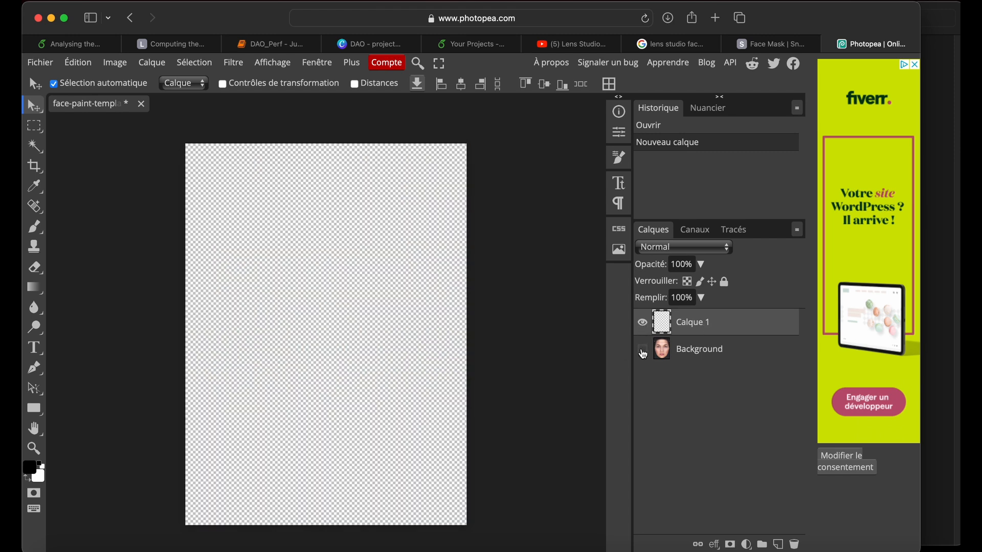
click(642, 349)
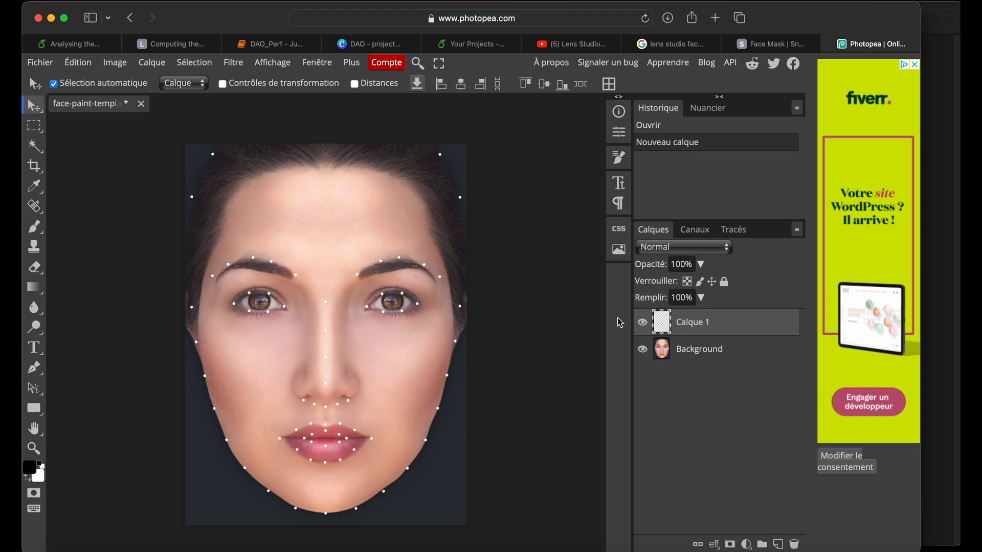
- Activate the Brush tool with the hard round tip, enable its shape dynamics and leave Diffusion off
click(34, 227)
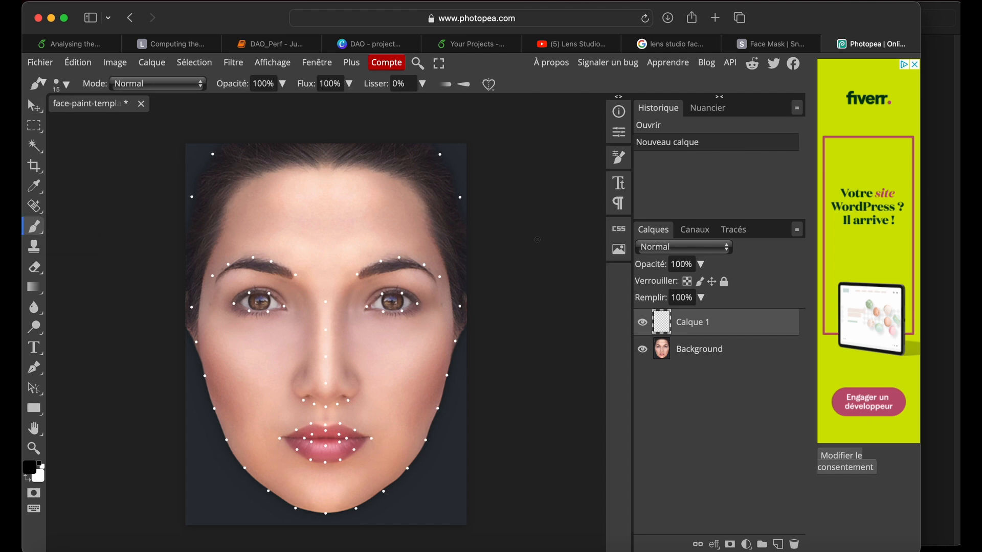
click(620, 160)
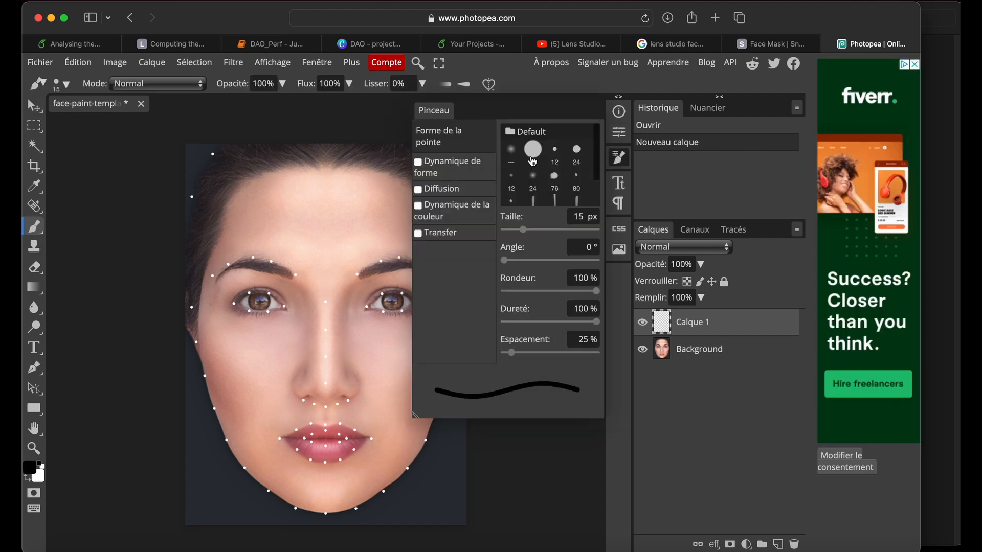
click(533, 150)
click(418, 166)
click(418, 190)
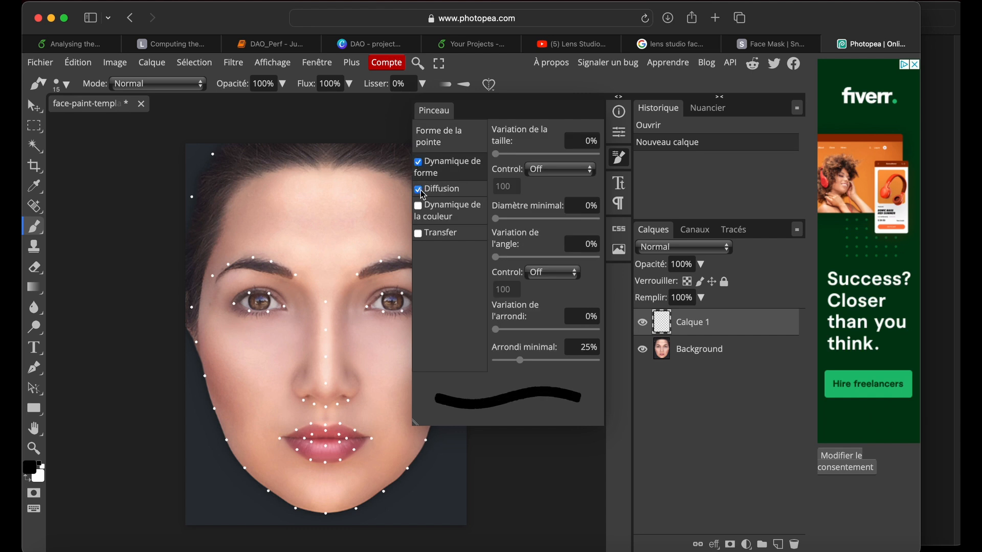
click(418, 190)
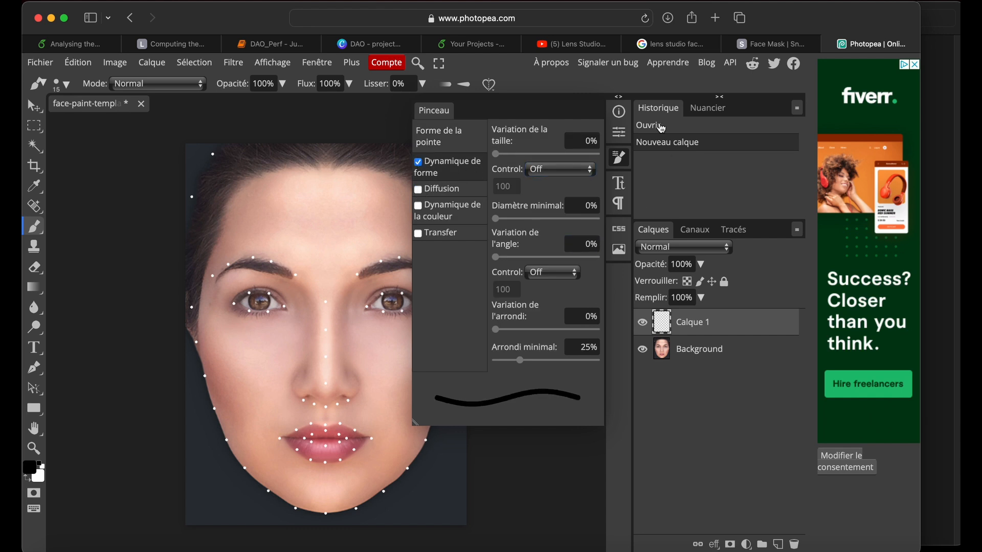
click(619, 158)
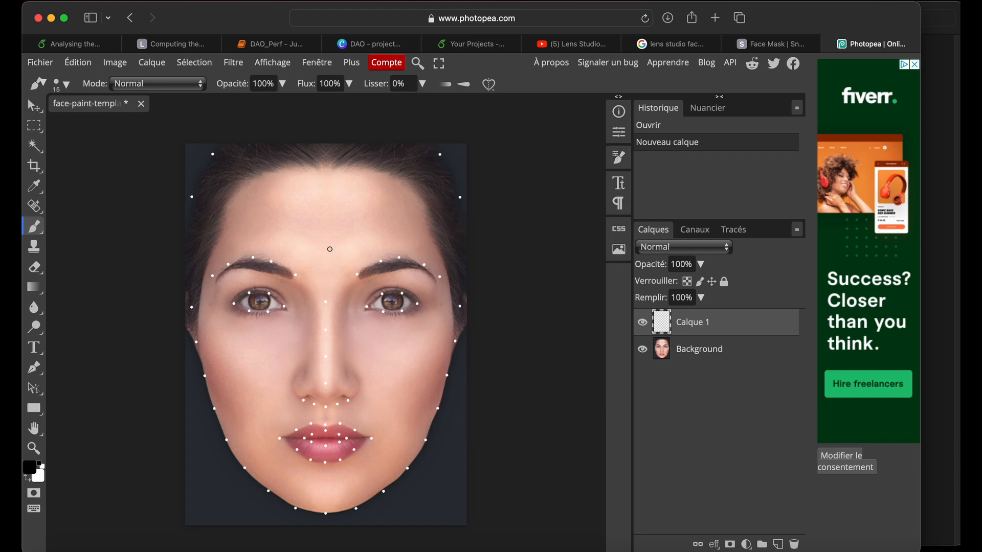
- Paint three black dots in a triangle between the eyebrows on the new layer
click(326, 254)
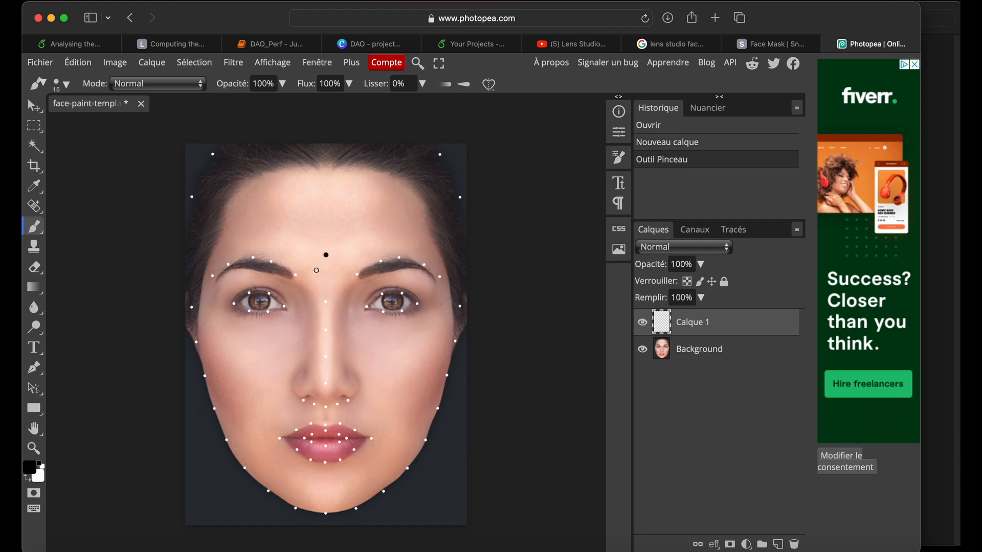
click(316, 270)
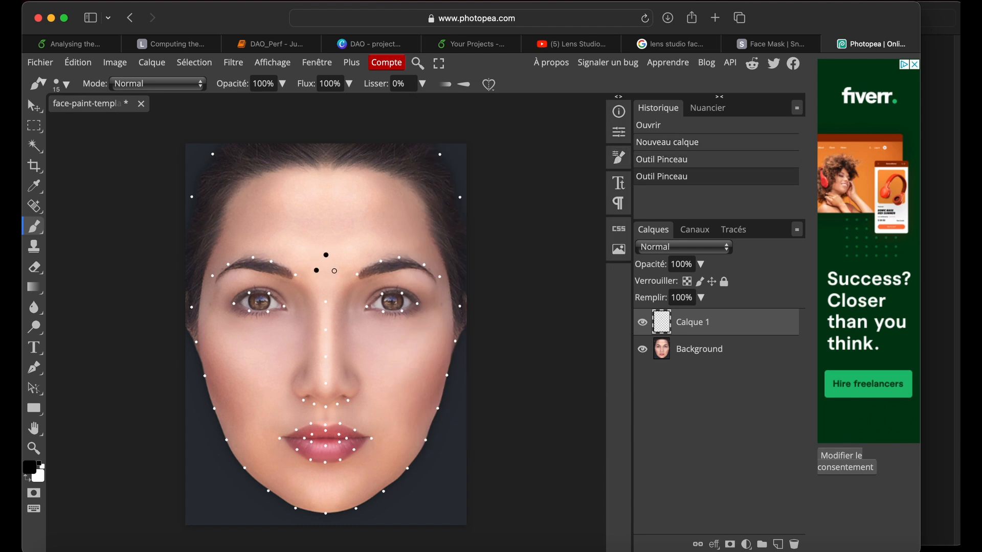
click(335, 271)
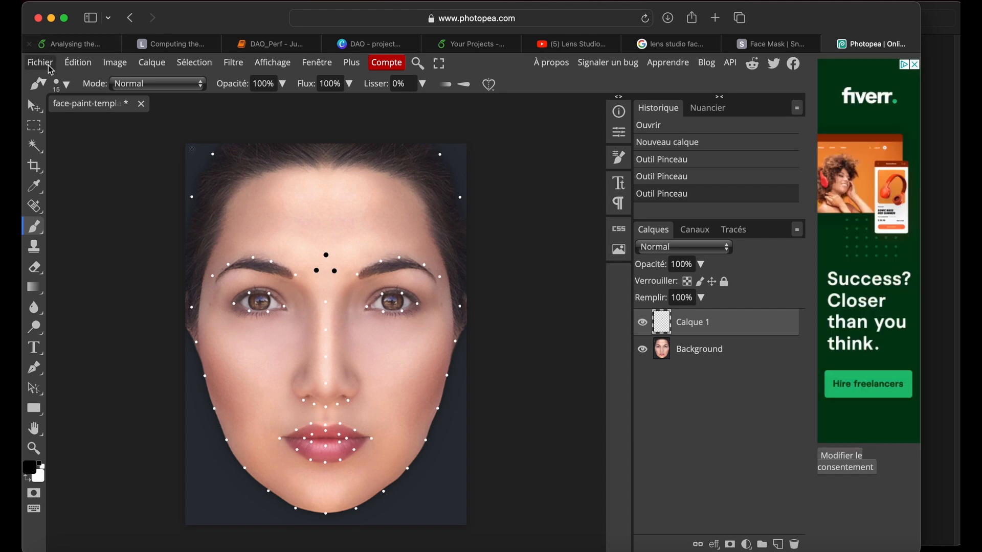
- Hide the Background layer and export the three painted dots as a PNG named simple_mask
click(643, 350)
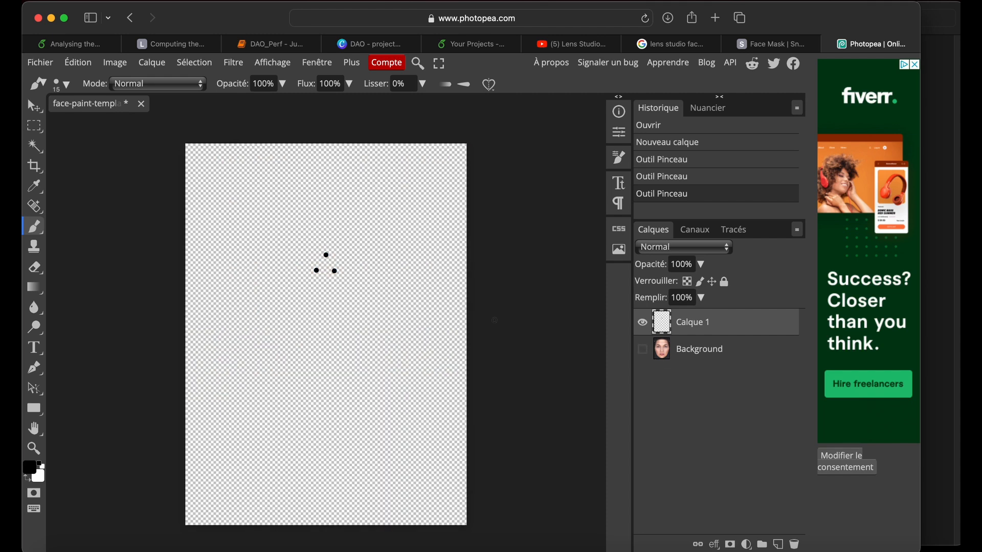
click(45, 65)
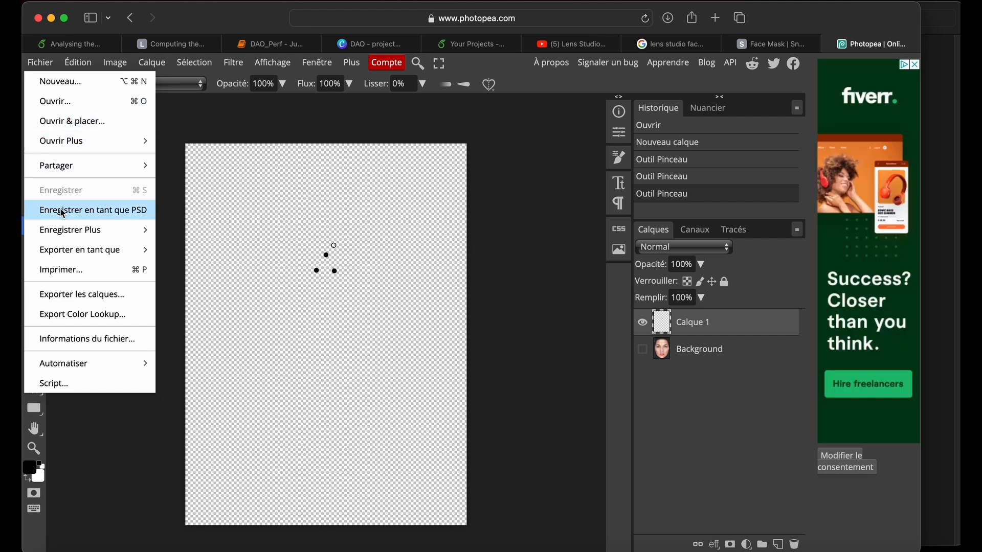
mouse_move(135, 255)
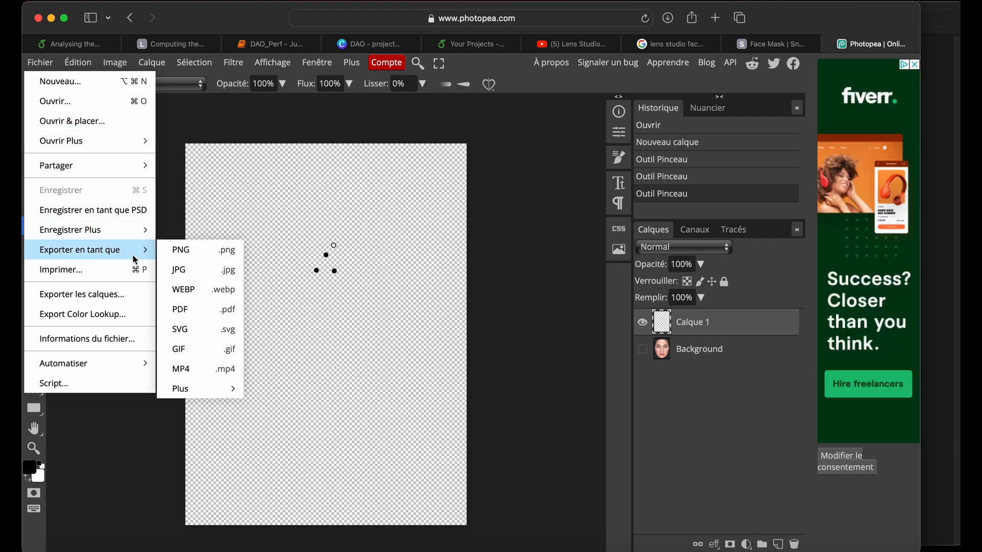
click(193, 252)
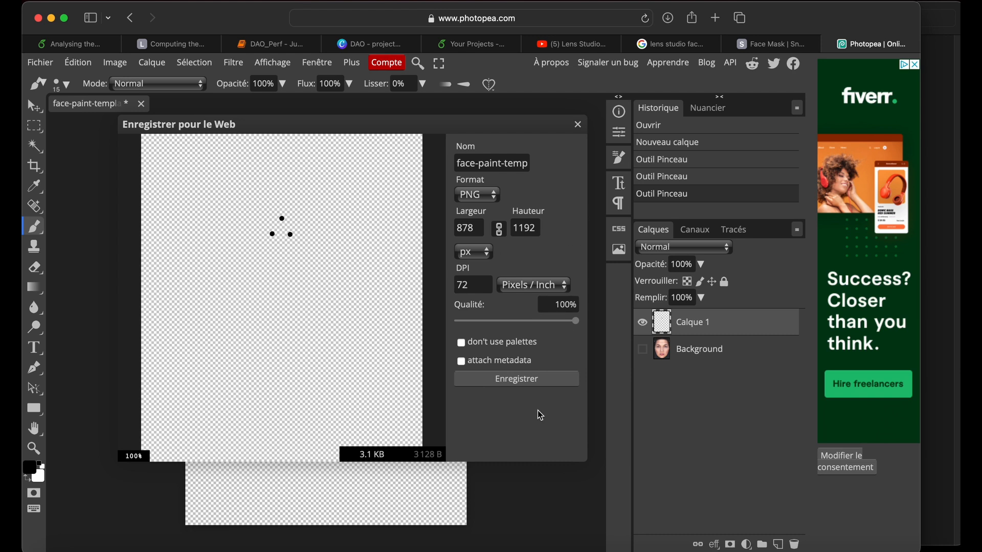
triple_click(492, 165)
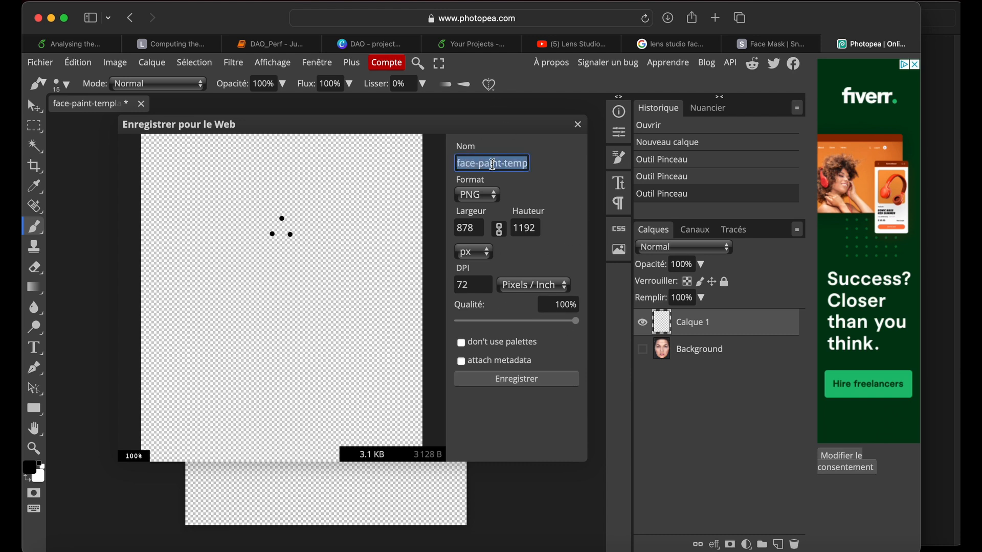
key(BackSpace)
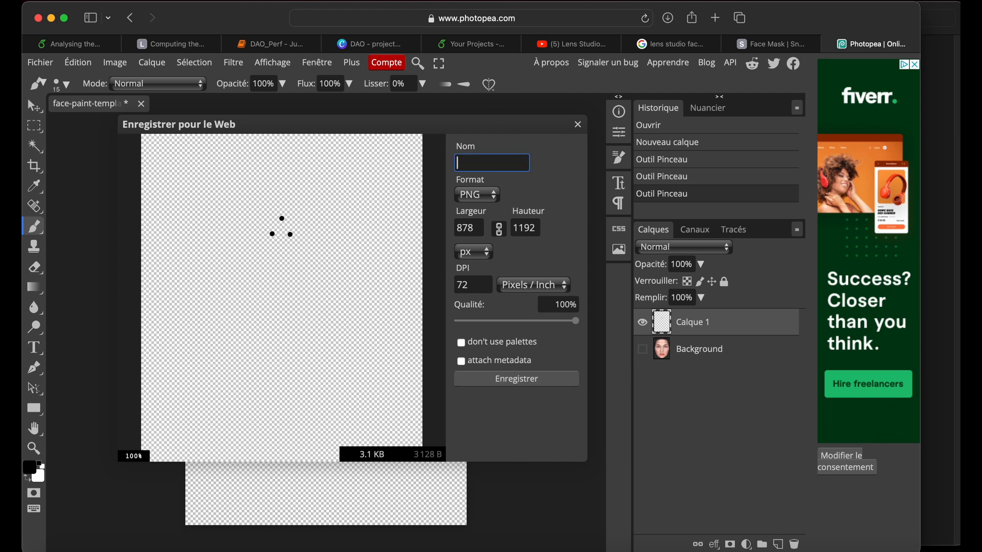
text(mask)
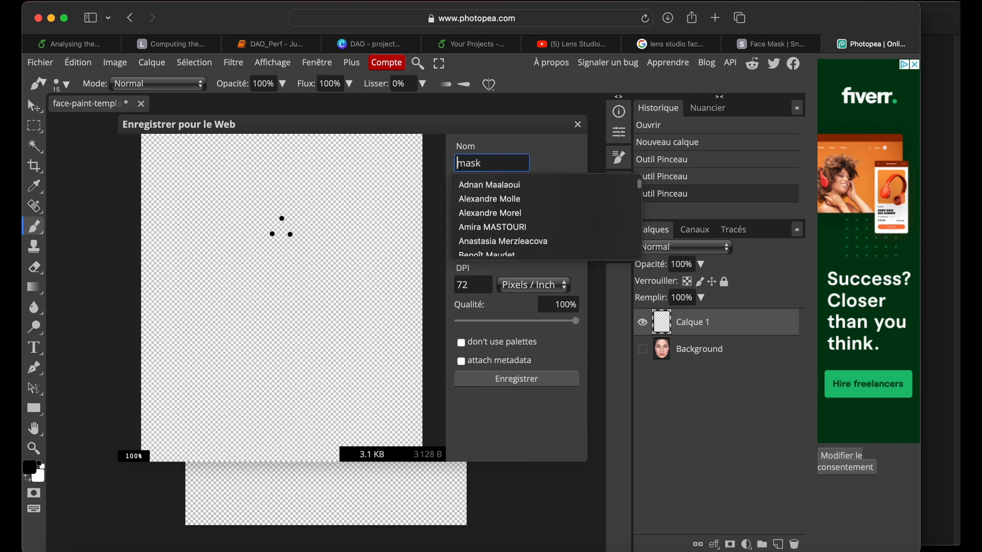
text(simple_)
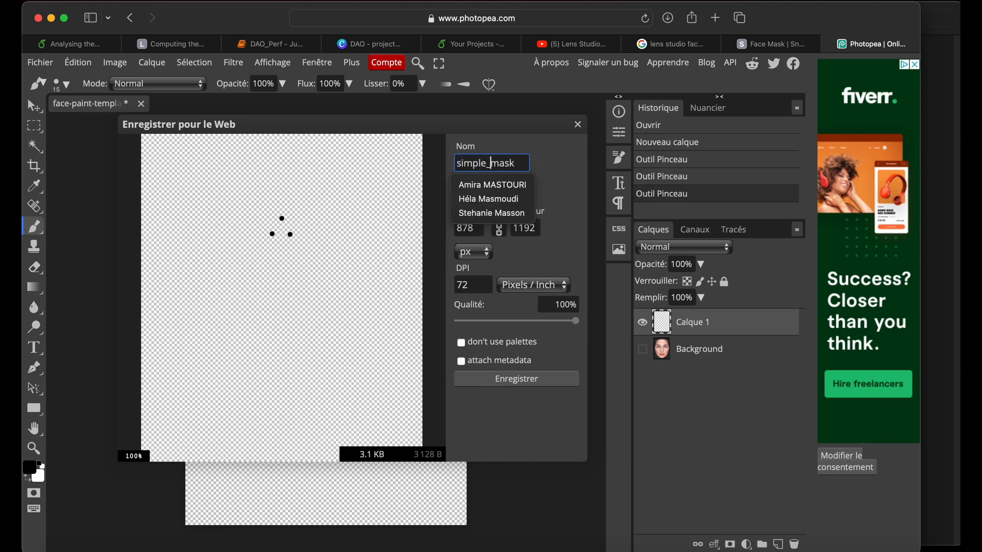
key(Return)
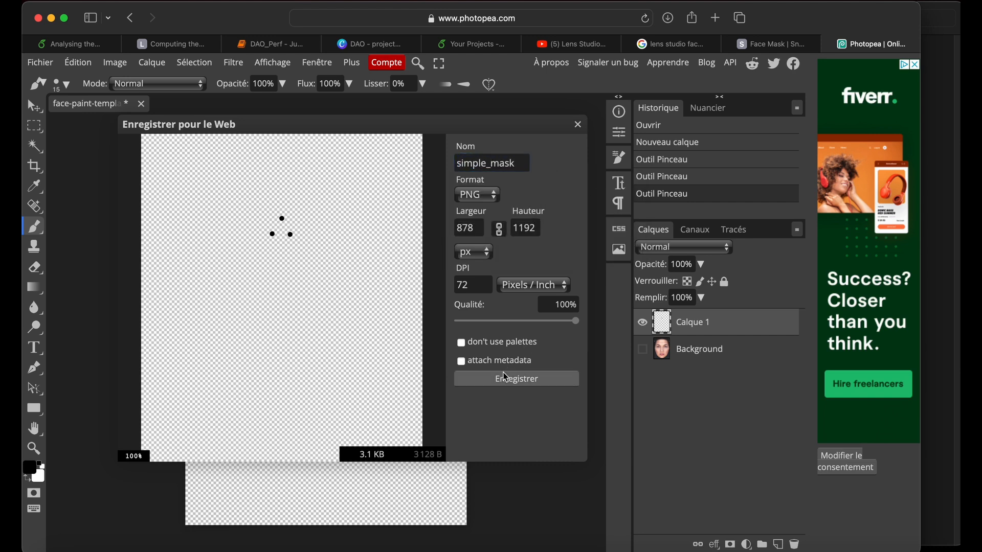
click(505, 378)
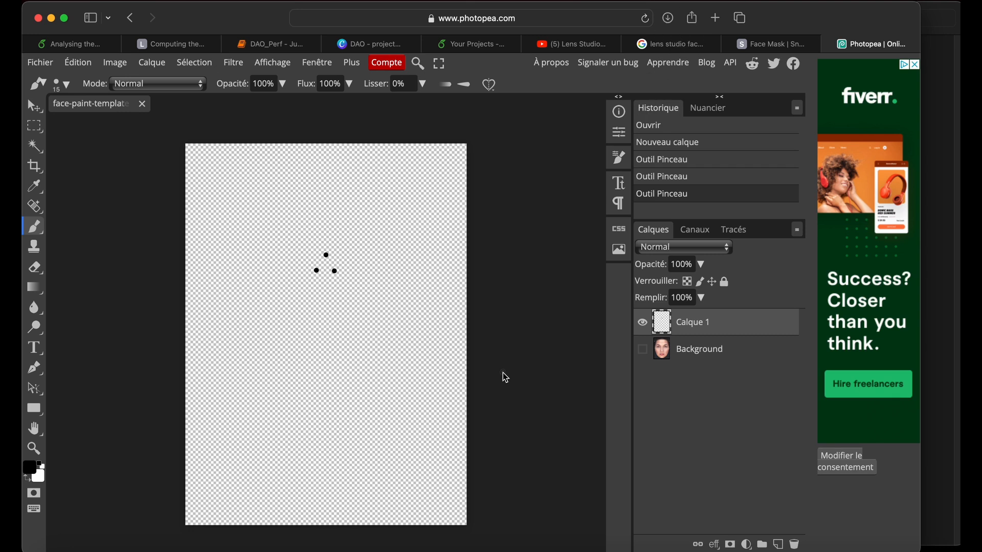
- Switch to Lens Studio, bring up the Téléchargements folder in Finder and preview simple_mask.png
click(647, 548)
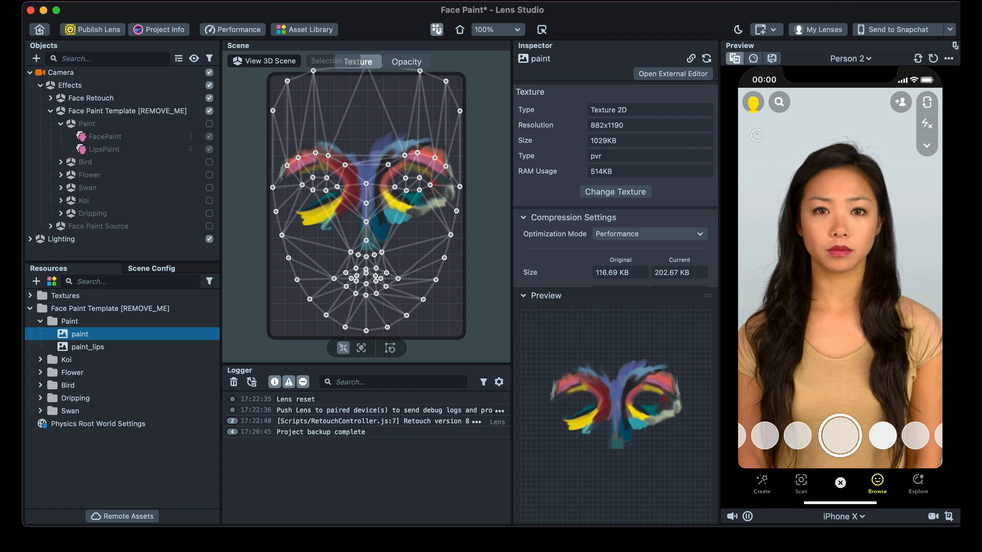
click(56, 546)
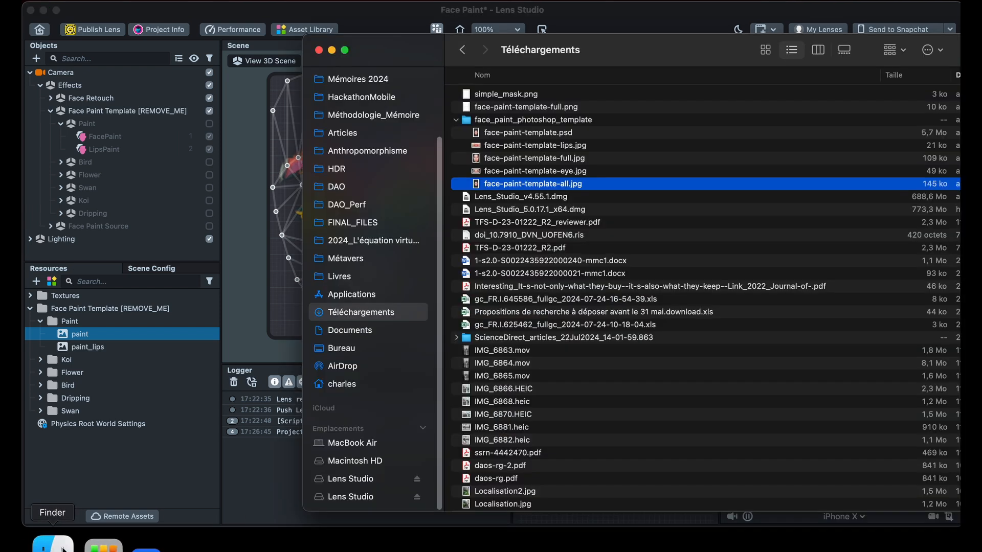
click(498, 95)
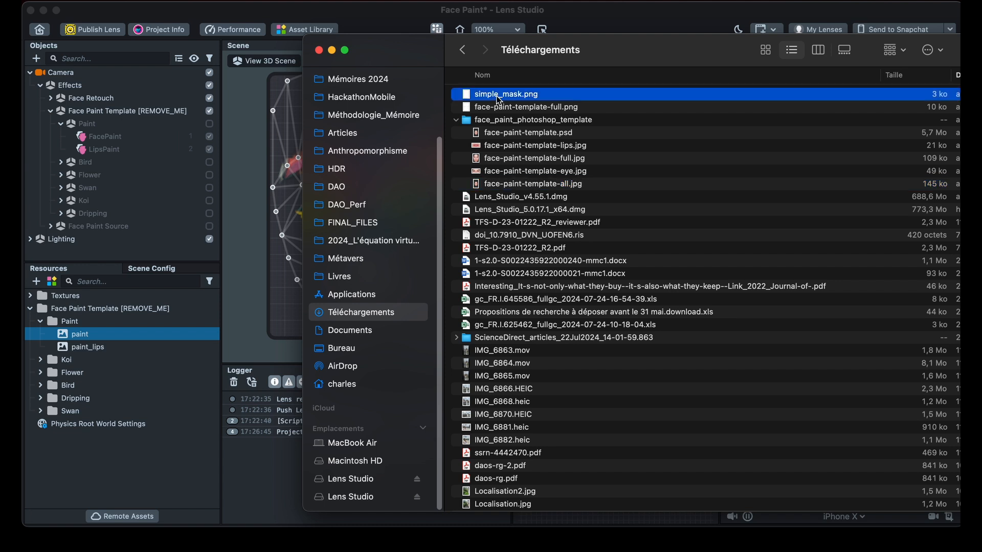
key(space)
key(space)
- Import simple_mask.png from the Téléchargements folder into the Face Paint project's resources
drag(488, 94, 99, 330)
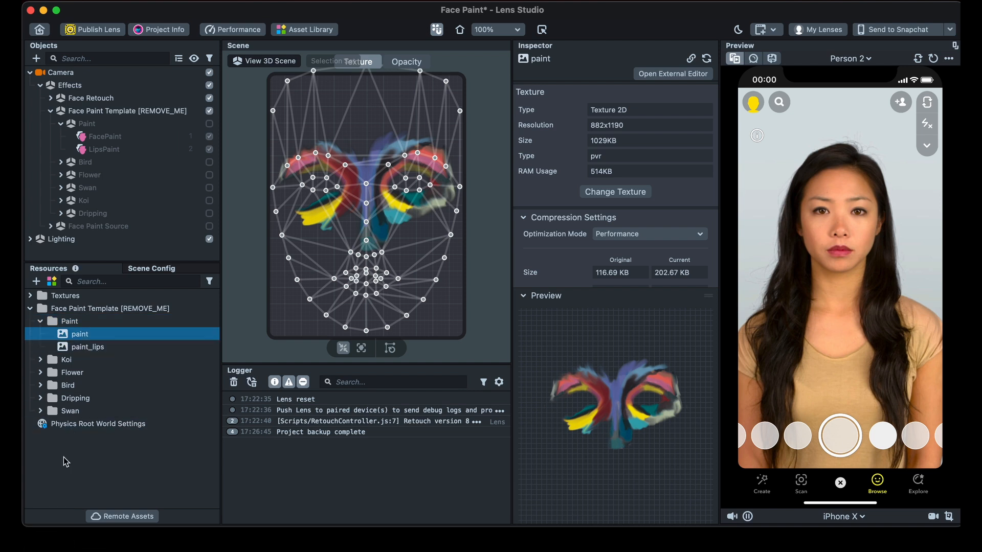
click(35, 282)
click(36, 282)
mouse_move(51, 546)
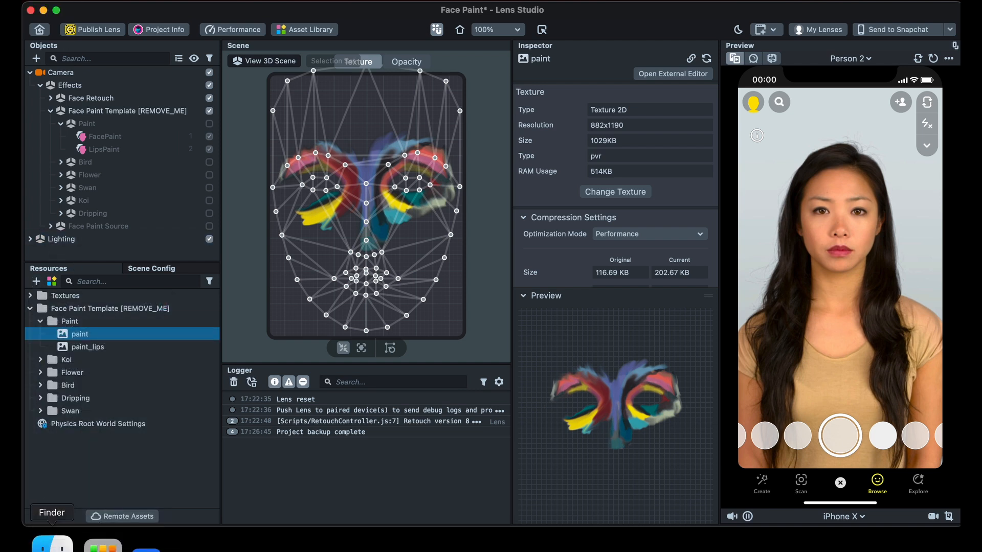
click(53, 547)
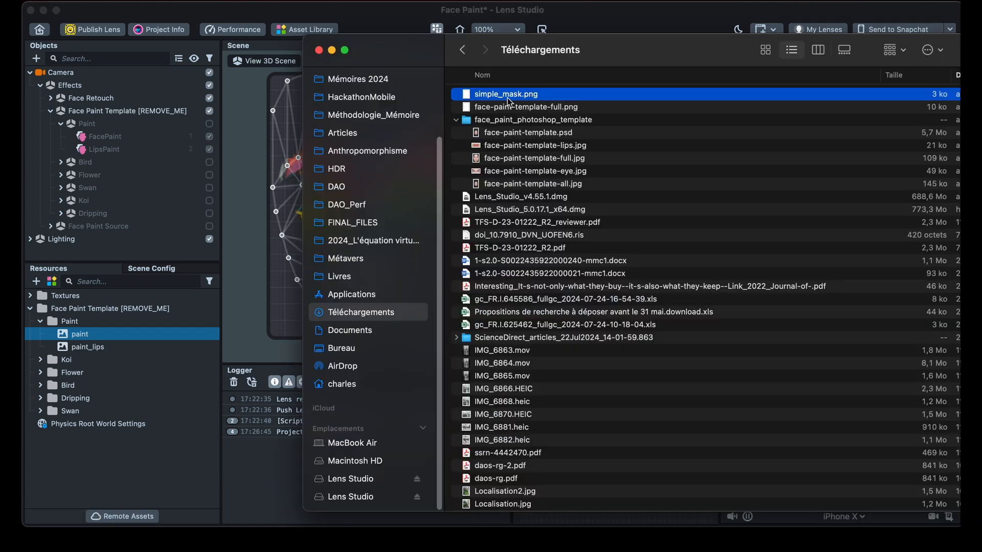
drag(509, 95, 121, 428)
click(124, 475)
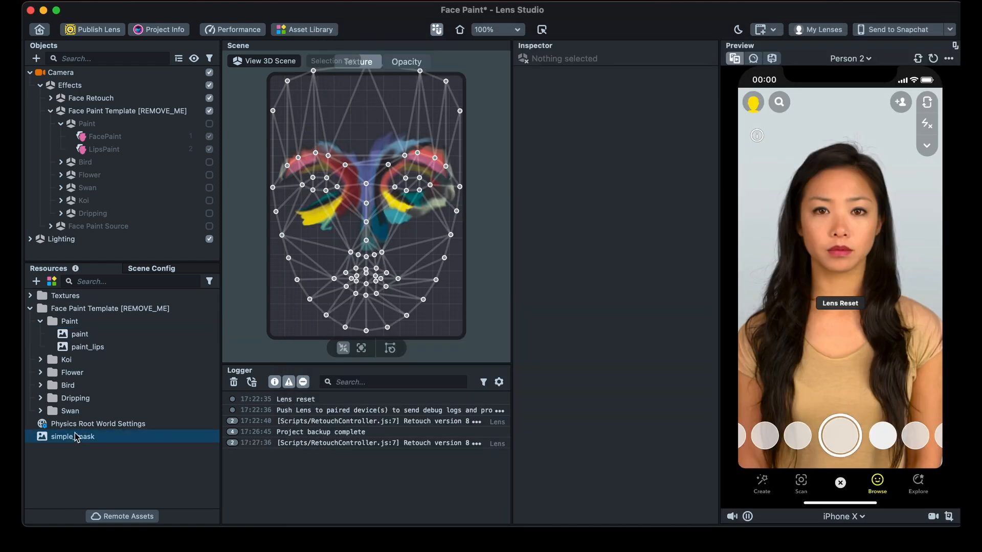
- Assign simple_mask as the Face Mask texture of FacePaint and enable its parent Paint object
click(97, 111)
click(92, 135)
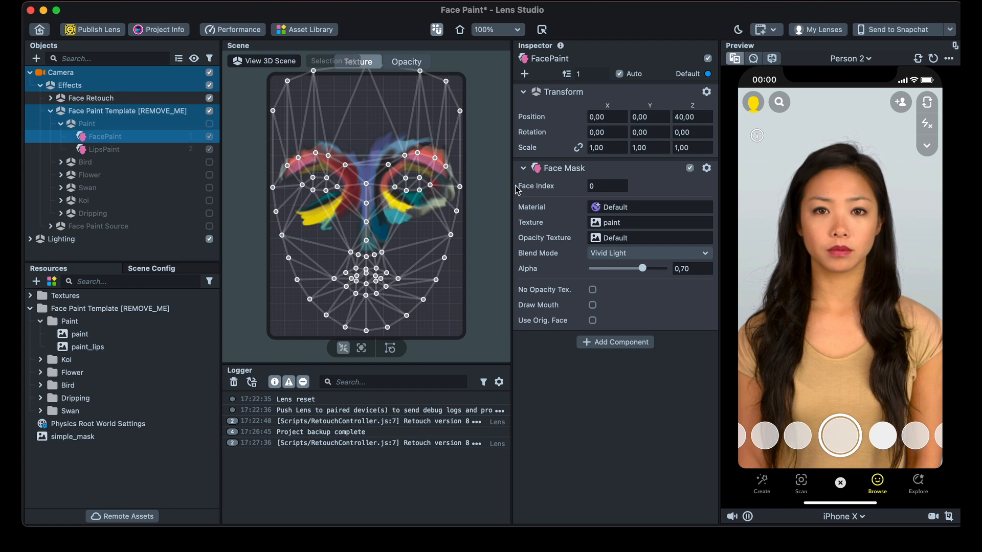
drag(72, 438, 625, 227)
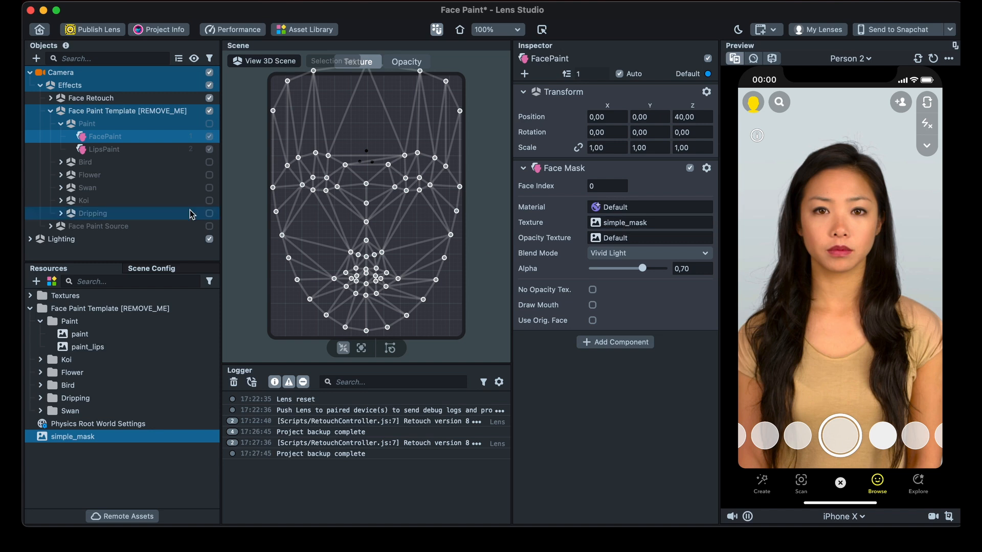
click(209, 124)
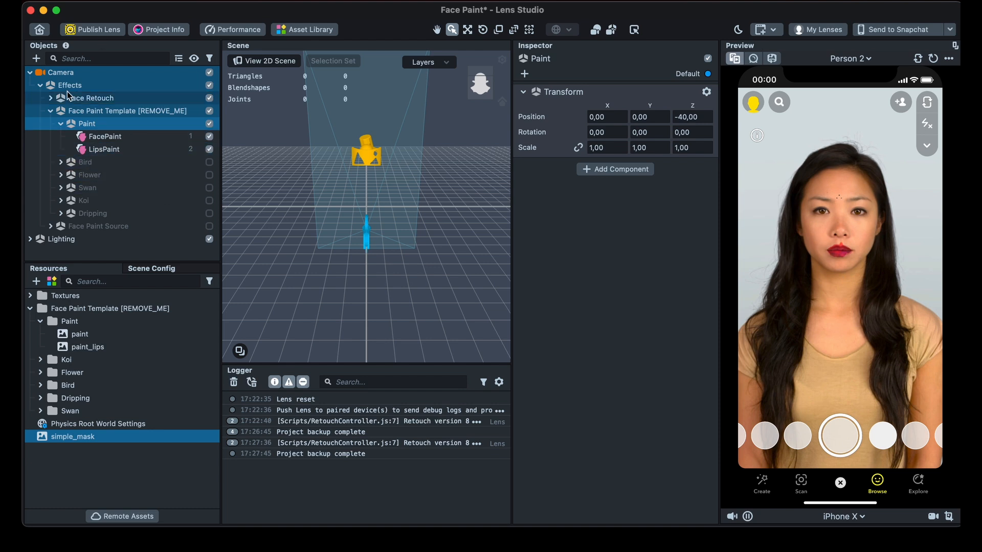
- Export the Camera object with its face paint children to the Desktop as FacePaint
click(30, 75)
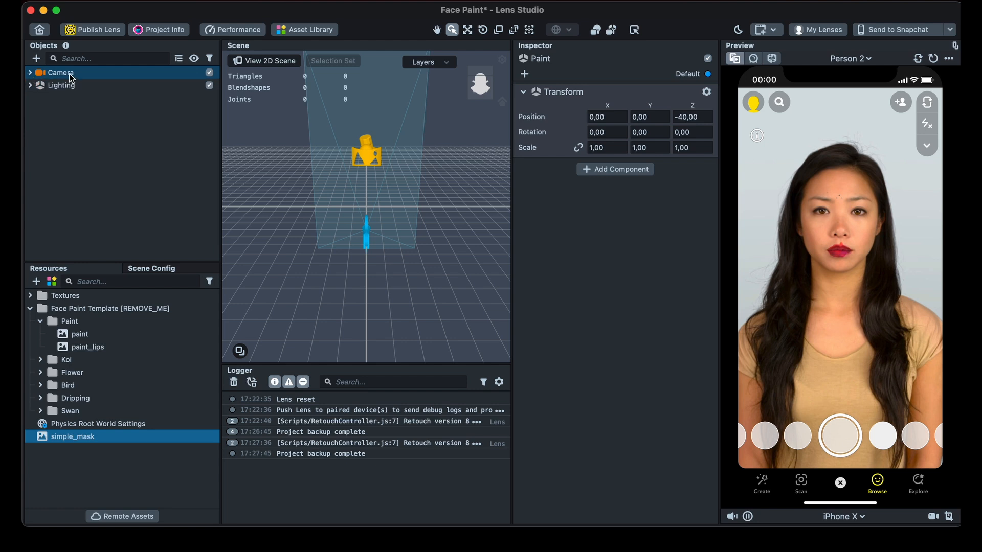
click(29, 74)
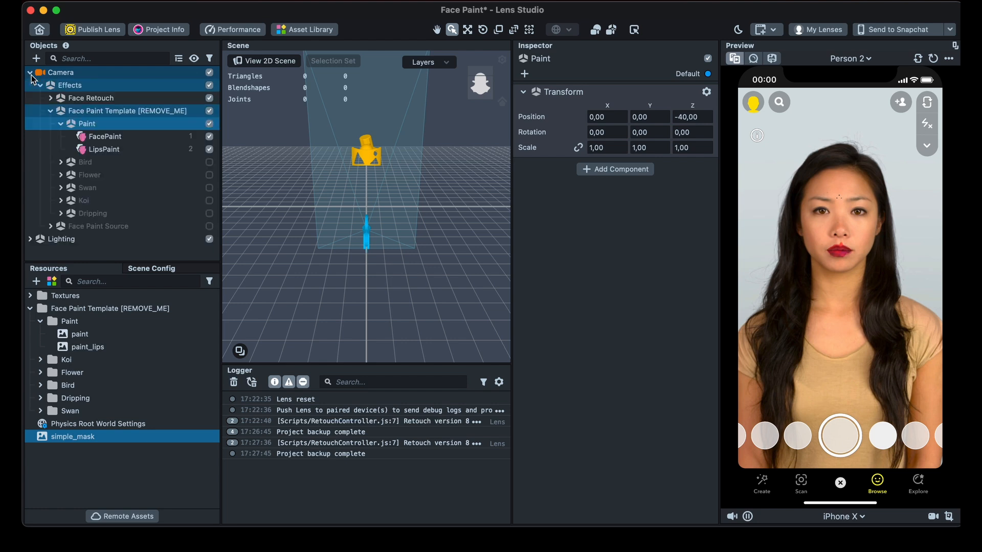
click(31, 74)
right_click(57, 75)
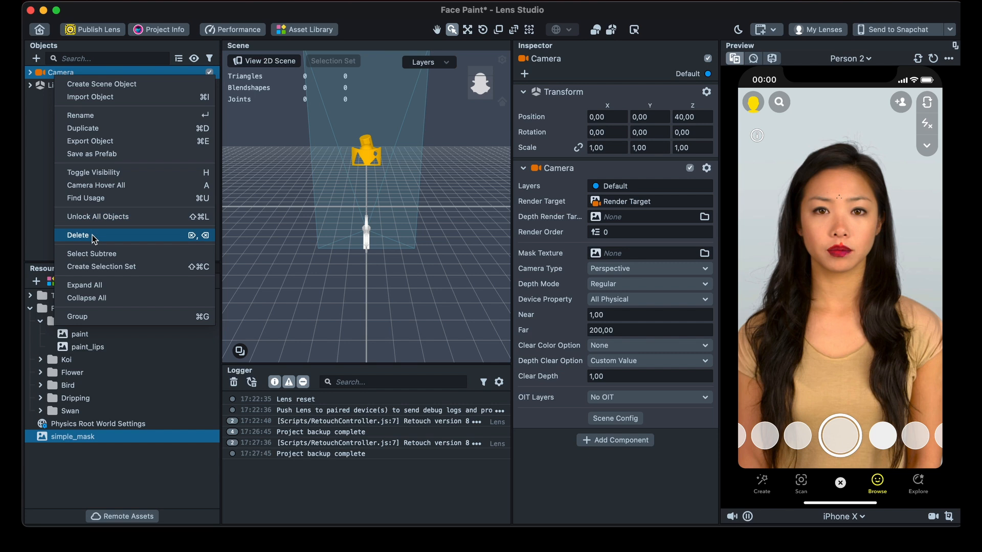
click(100, 143)
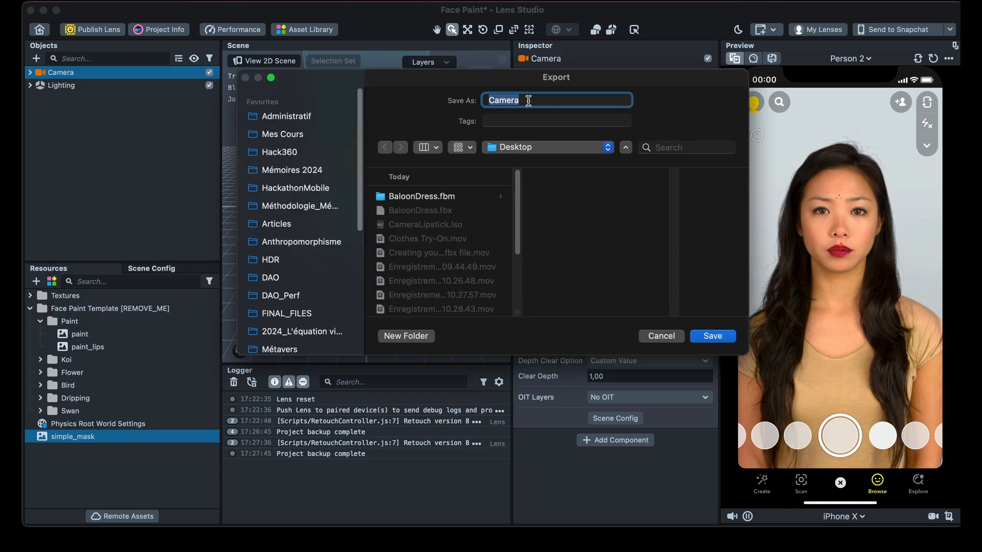
text(FacePaint)
click(713, 336)
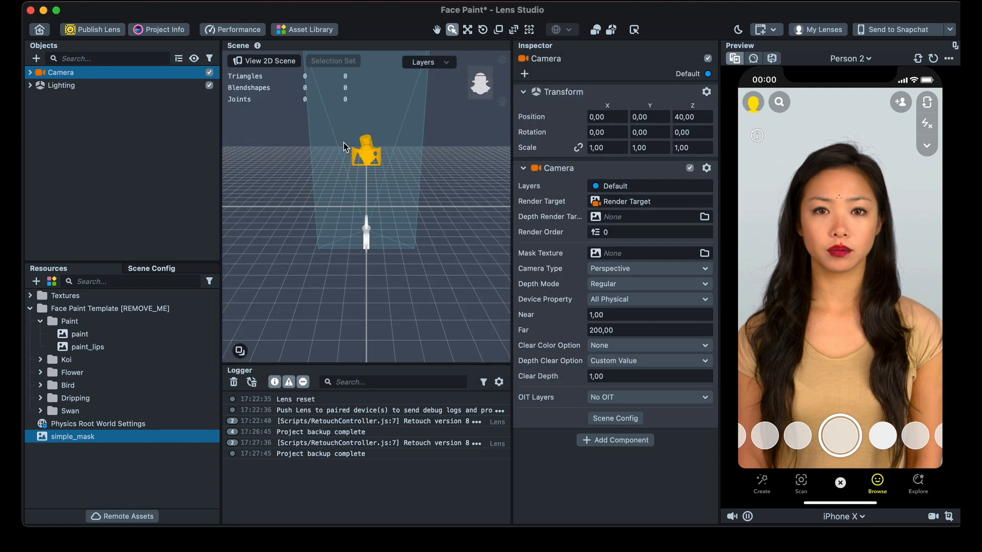
- Return to the Lens Studio home screen and open the recent project Cloth Simulation Try-On_Video
click(38, 33)
click(466, 290)
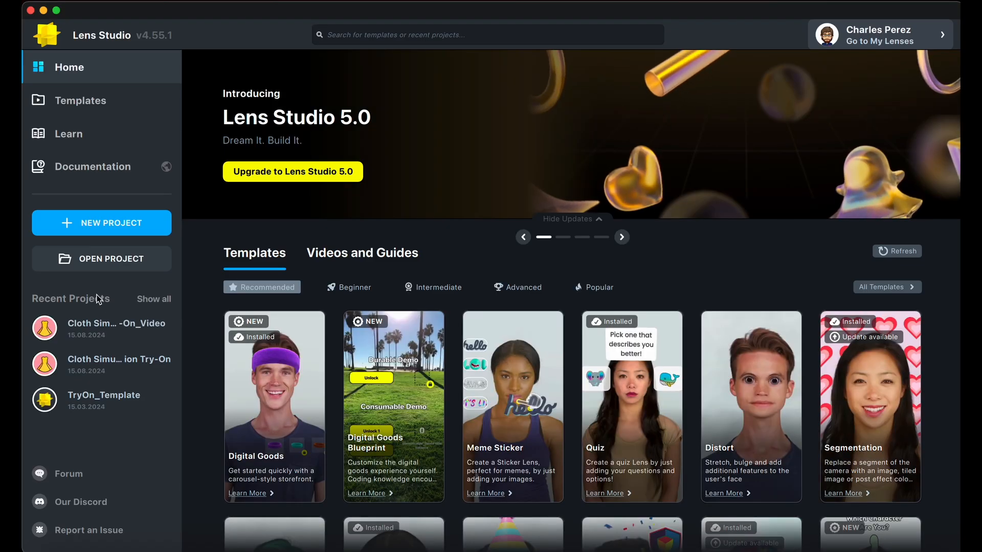
click(100, 328)
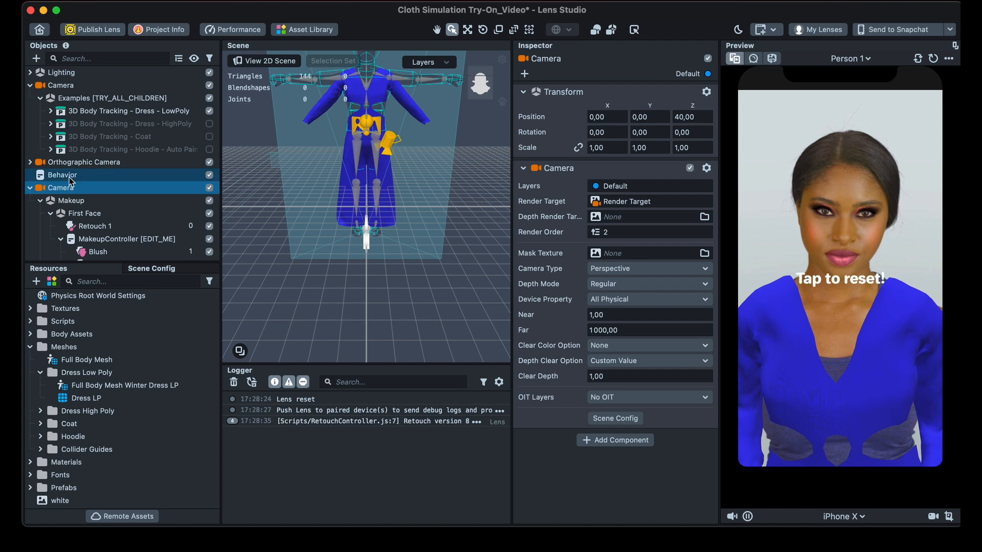
- Collapse the makeup Camera in the object hierarchy and import FacePaint.lso from the Desktop into the project
click(30, 188)
click(60, 219)
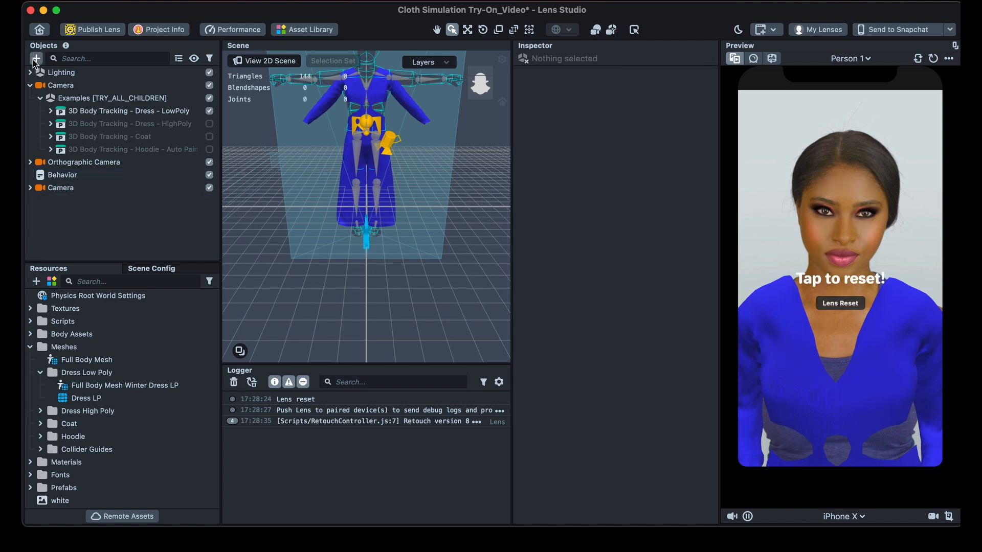
click(127, 1)
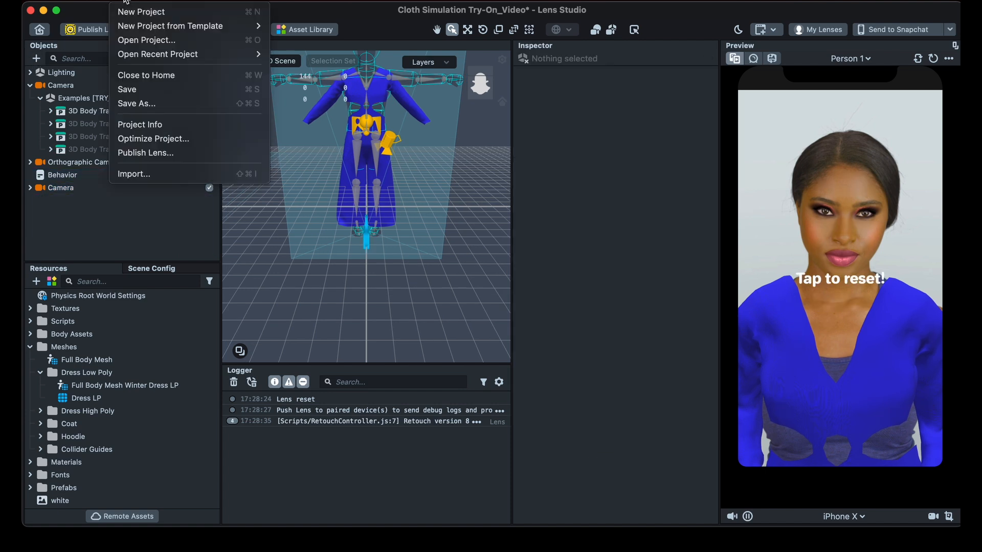
click(151, 173)
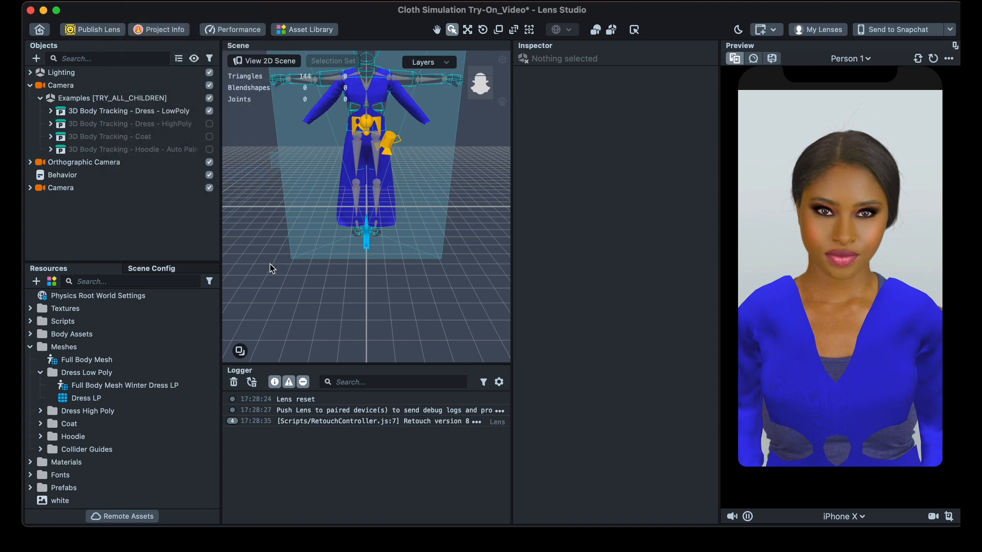
click(338, 119)
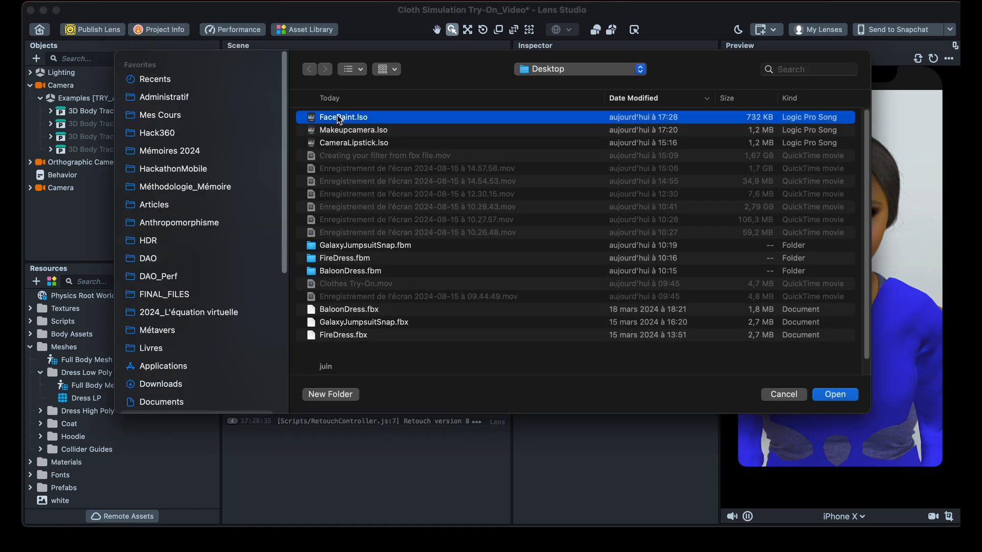
click(834, 394)
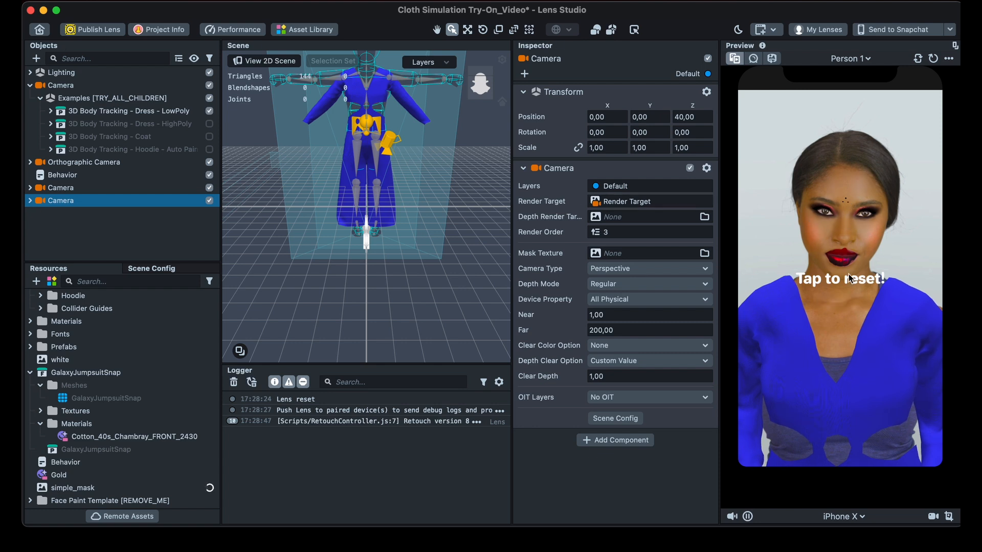
- Toggle the makeup Camera above the imported one to compare the face in the preview, leaving it disabled
click(747, 219)
click(118, 188)
click(210, 188)
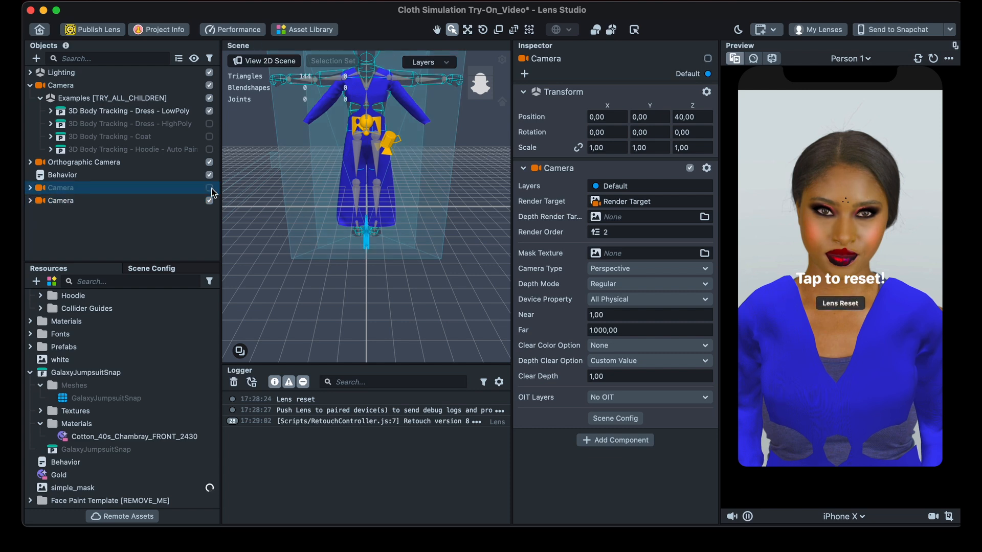
click(210, 188)
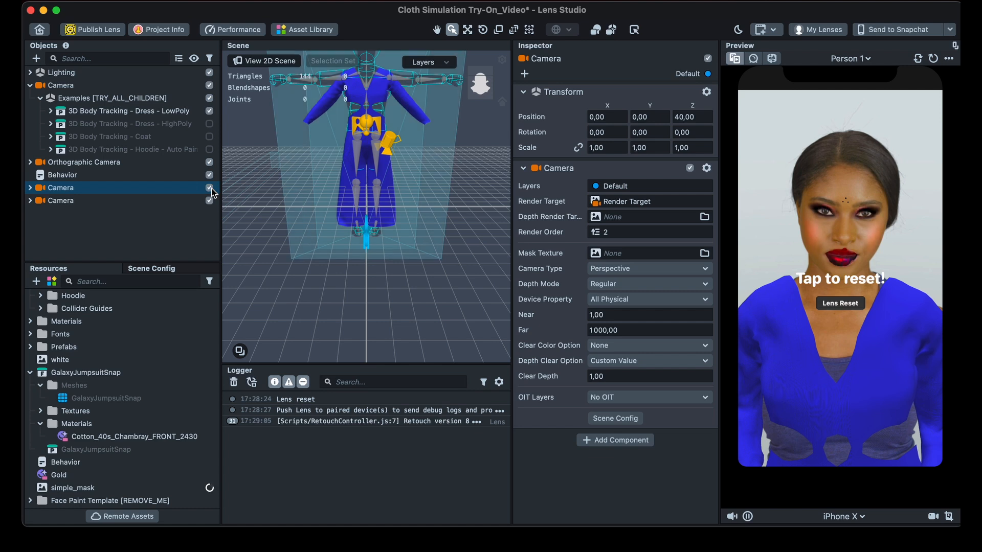
click(209, 188)
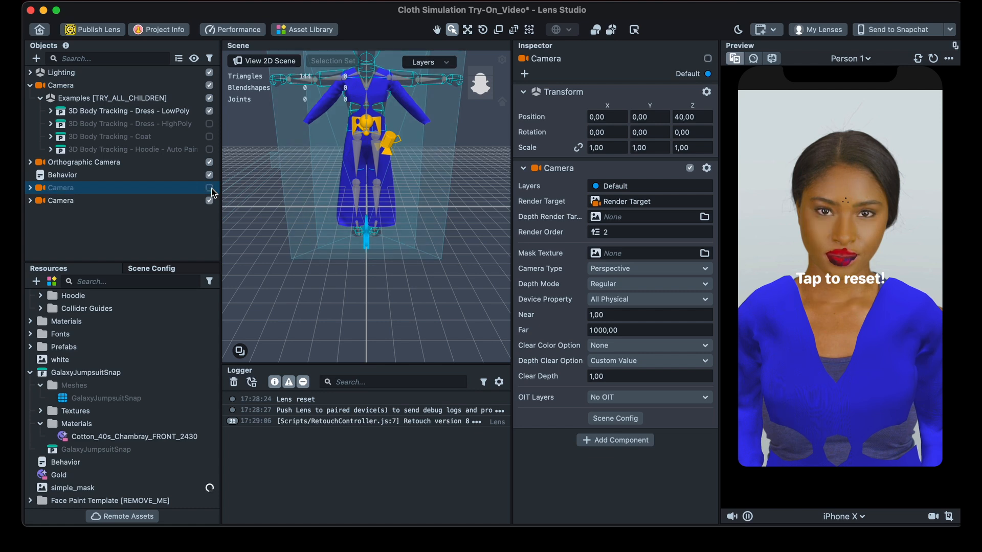
- Disable the imported face paint Camera and toggle the makeup Camera above it to compare the face, leaving the makeup Camera enabled
click(210, 188)
click(209, 200)
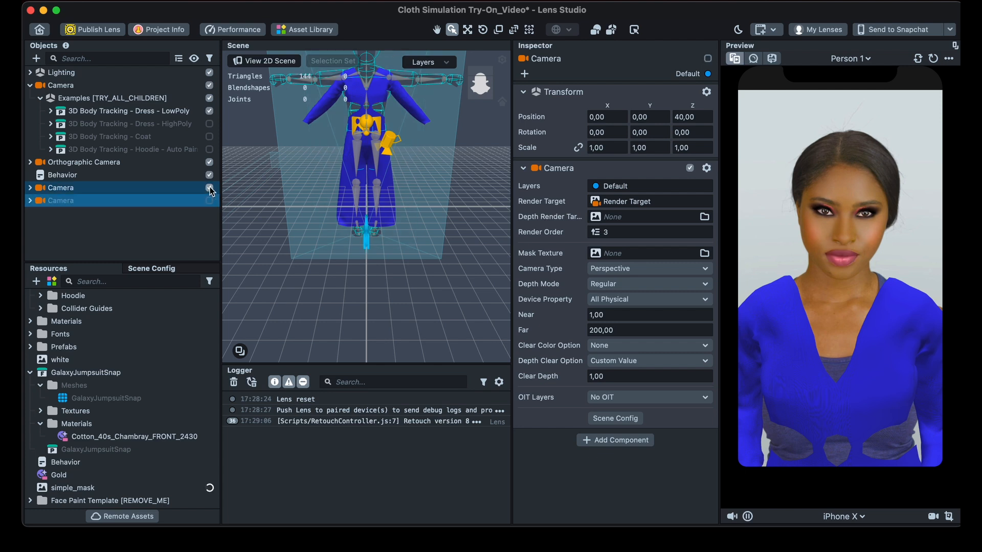
click(209, 188)
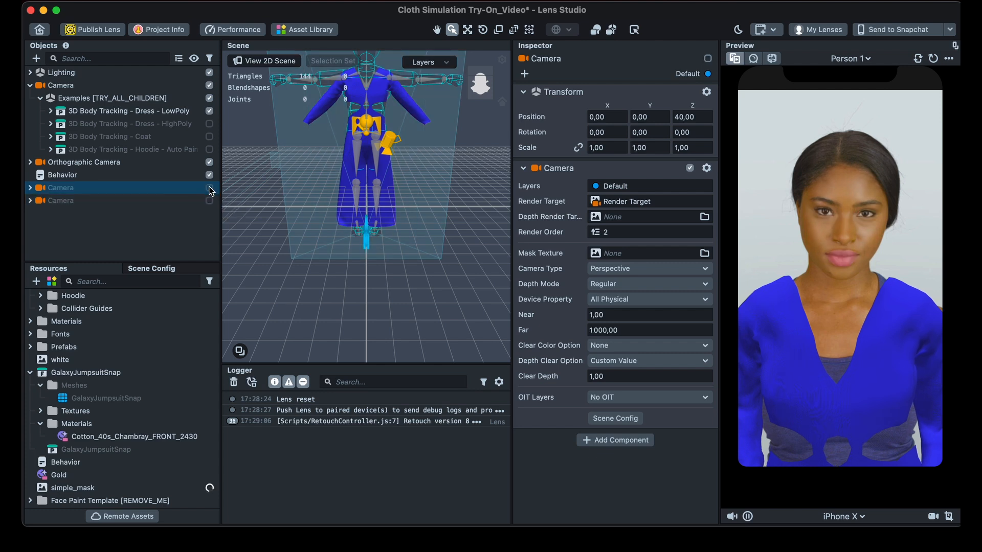
click(209, 188)
- Expand the imported Camera and its Effects group, and enable that Camera together with the makeup Camera
click(31, 201)
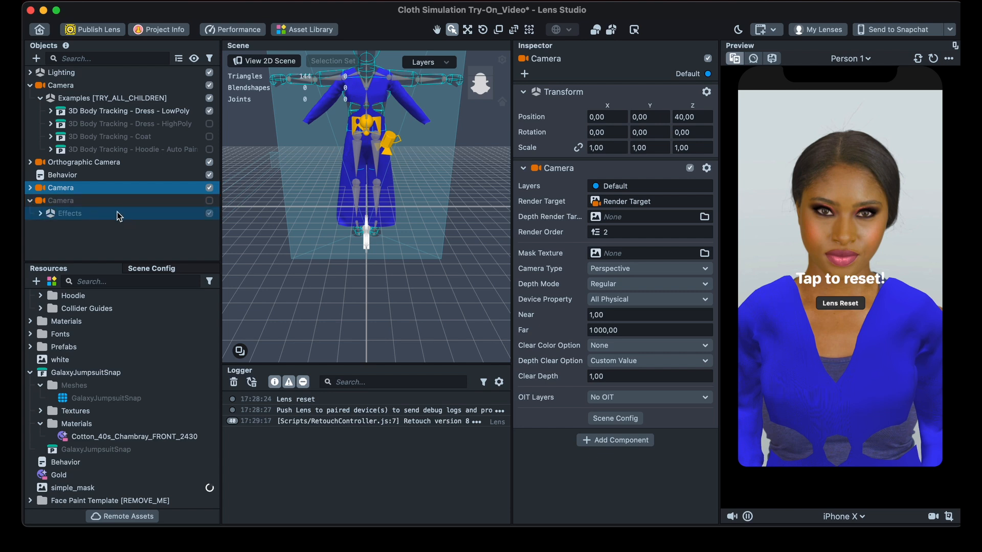
click(39, 213)
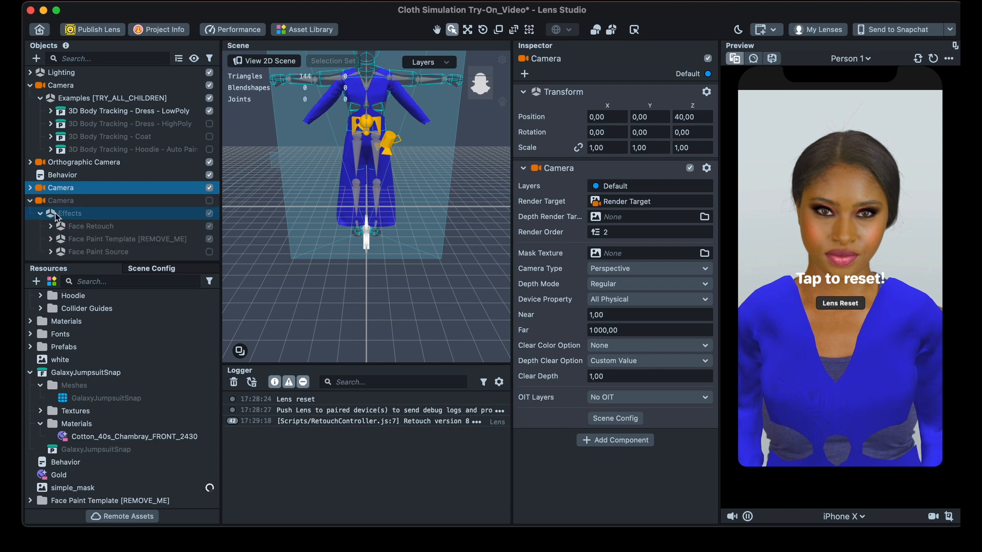
click(209, 201)
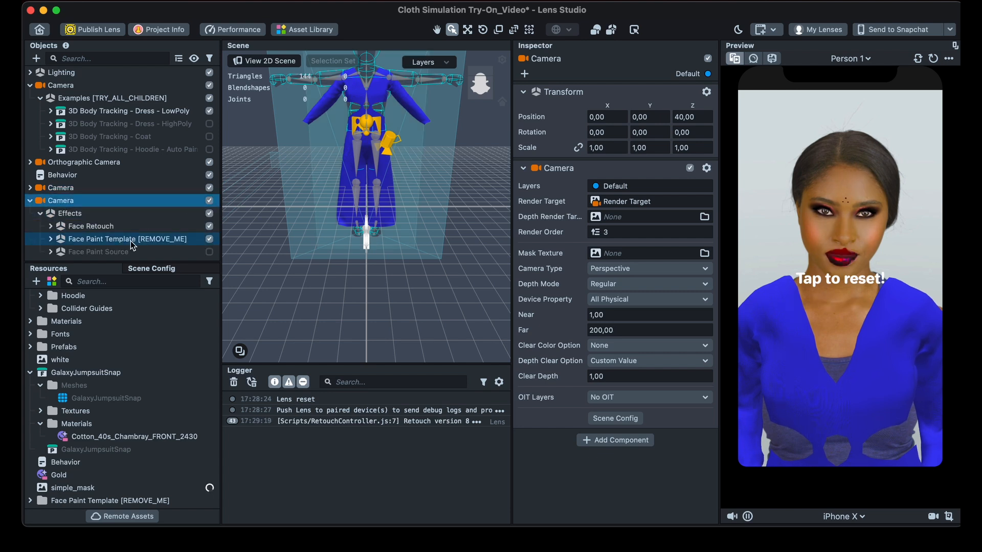
- Disable Face Retouch under the imported Camera's Effects and toggle Face Paint Template [REMOVE_ME] to check each effect in the preview
click(209, 228)
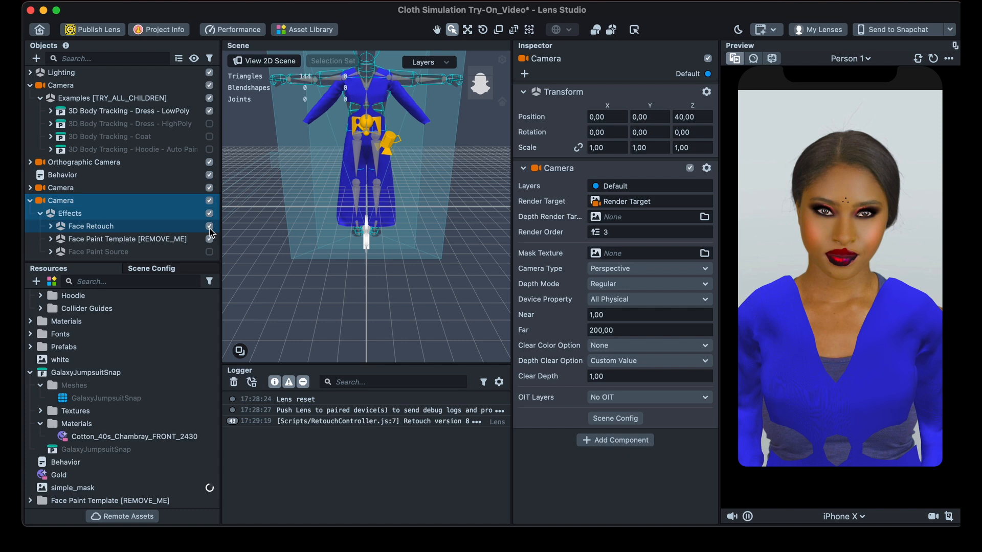
click(208, 227)
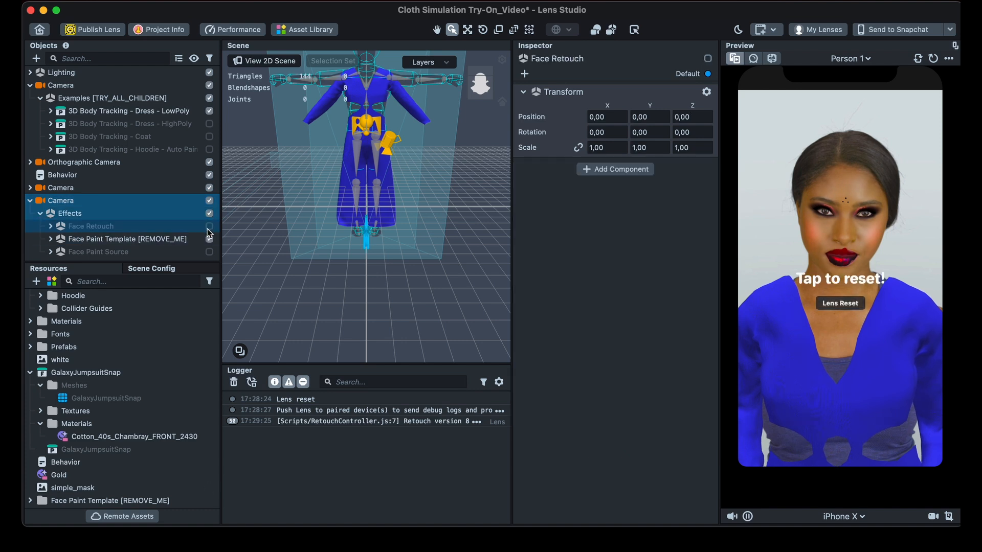
click(210, 243)
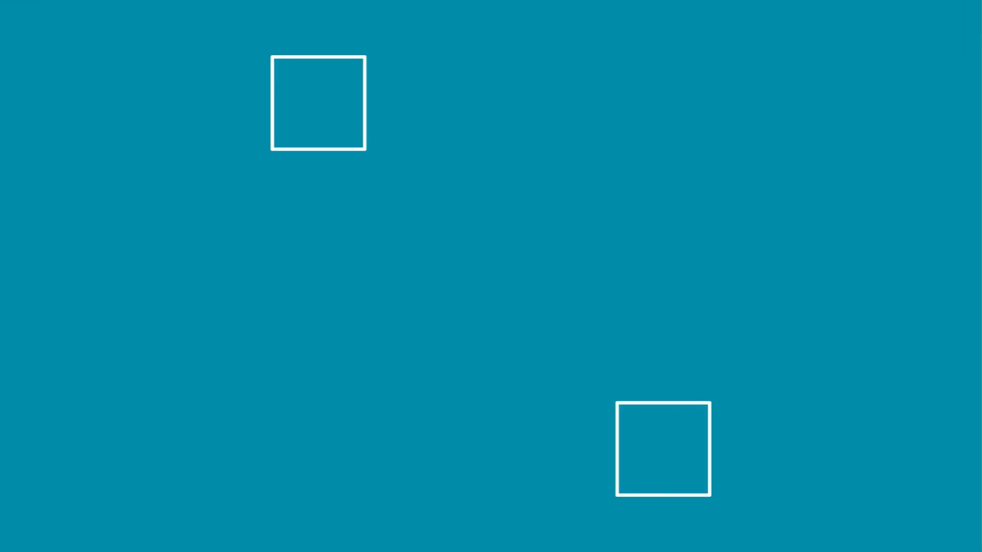